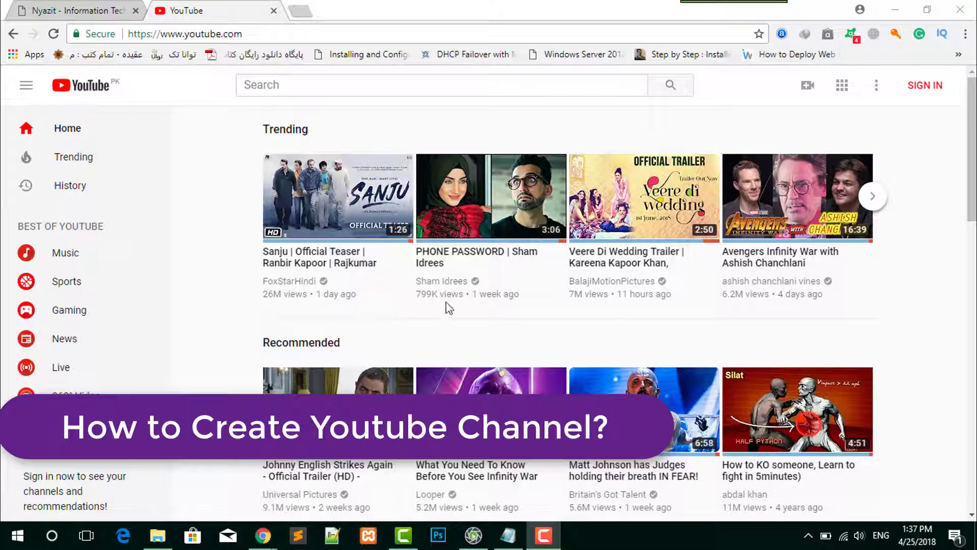
{"action": "scroll", "coordinate": [249, 294], "scroll_direction": "down", "scroll_amount": 3}
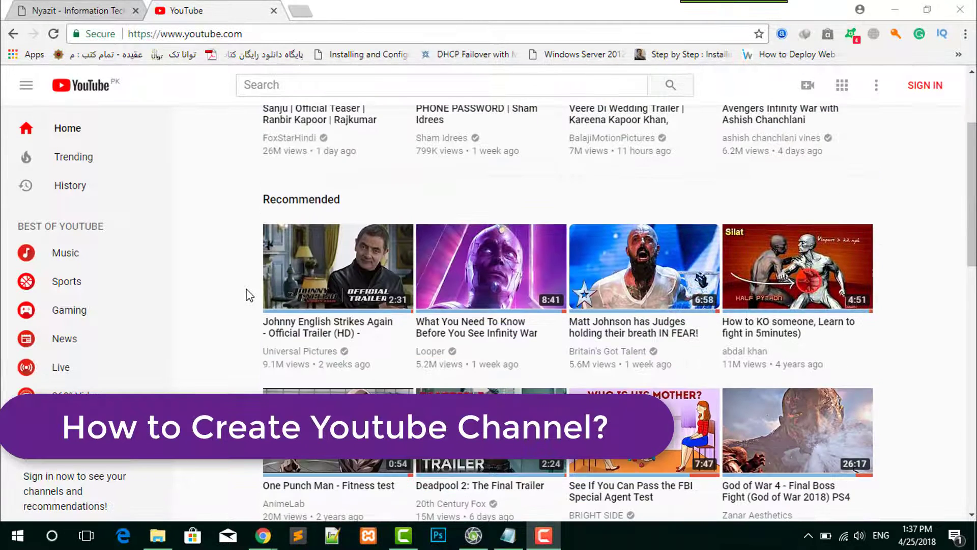
{"action": "scroll", "coordinate": [248, 293], "scroll_direction": "down", "scroll_amount": 7}
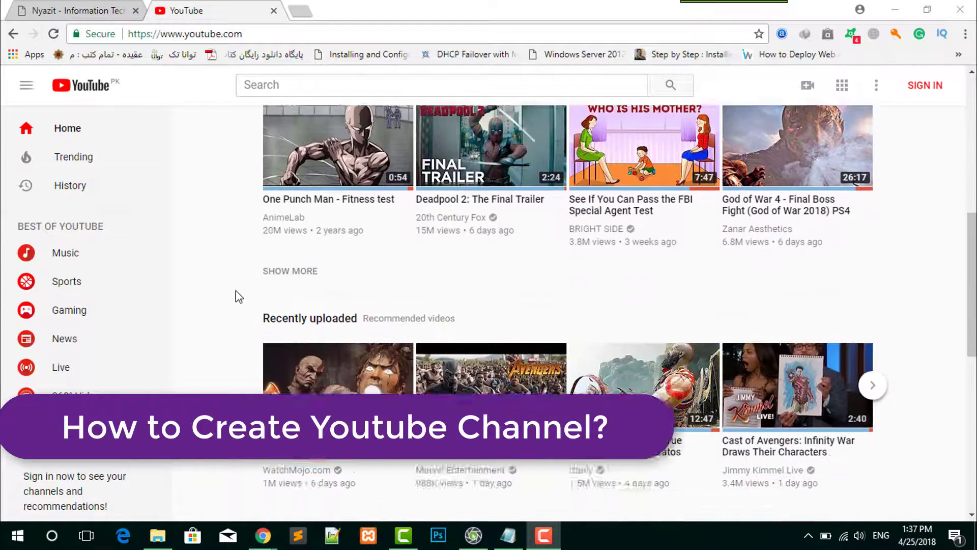
{"action": "scroll", "coordinate": [204, 267], "scroll_direction": "down", "scroll_amount": 7}
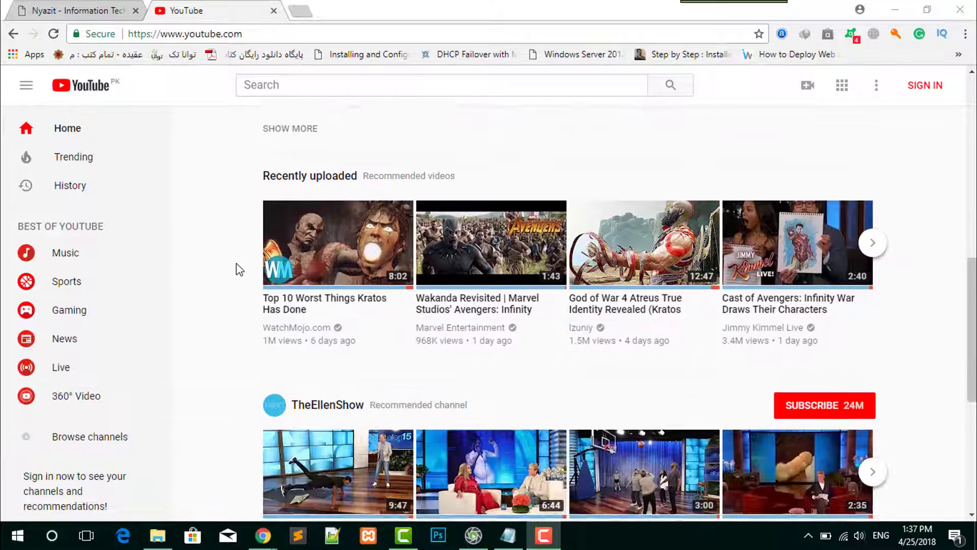
{"action": "scroll", "coordinate": [204, 269], "scroll_direction": "down", "scroll_amount": 8}
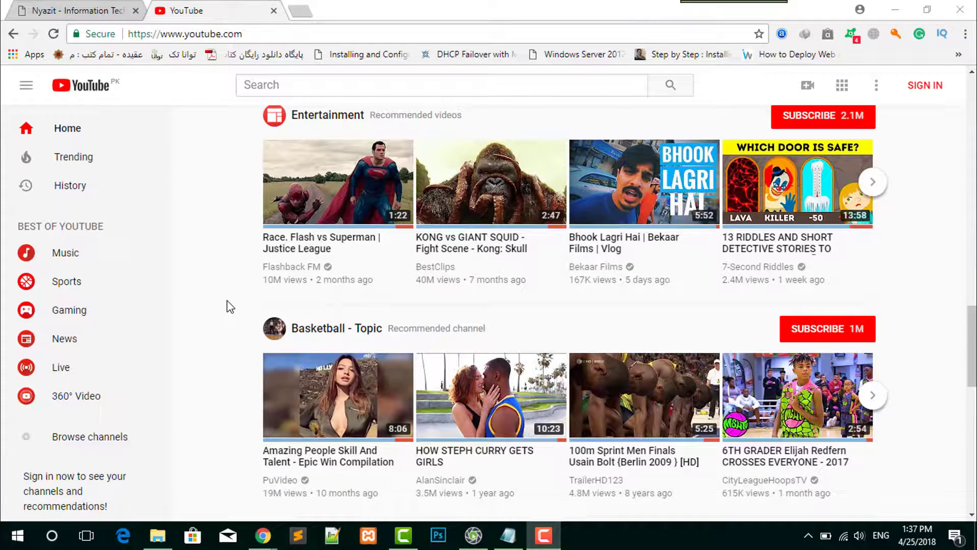
{"action": "scroll", "coordinate": [229, 289], "scroll_direction": "up", "scroll_amount": 8}
{"action": "scroll", "coordinate": [229, 279], "scroll_direction": "up", "scroll_amount": 15}
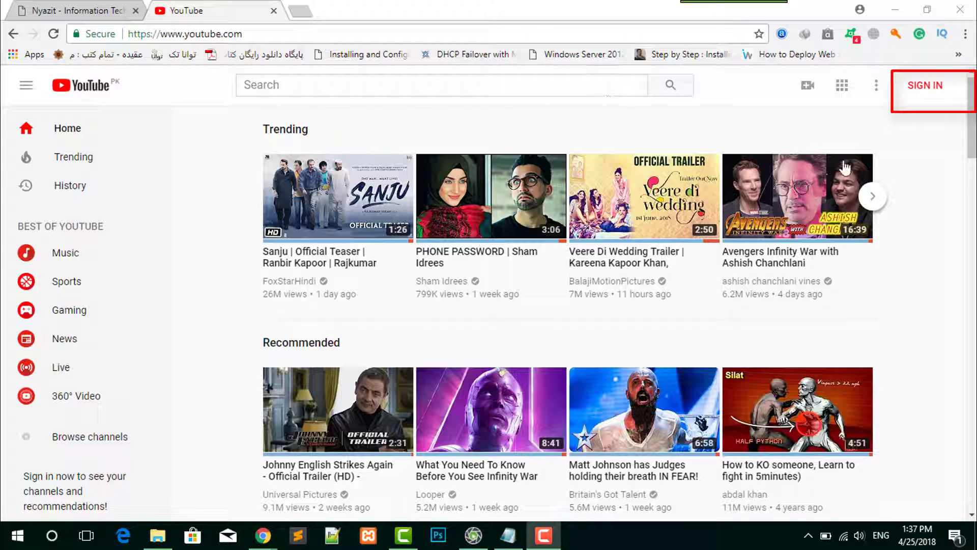
- Start signing in to YouTube, dismiss the generated-password suggestion, and choose the remembered Google account
{"action": "left_click", "coordinate": [932, 91]}
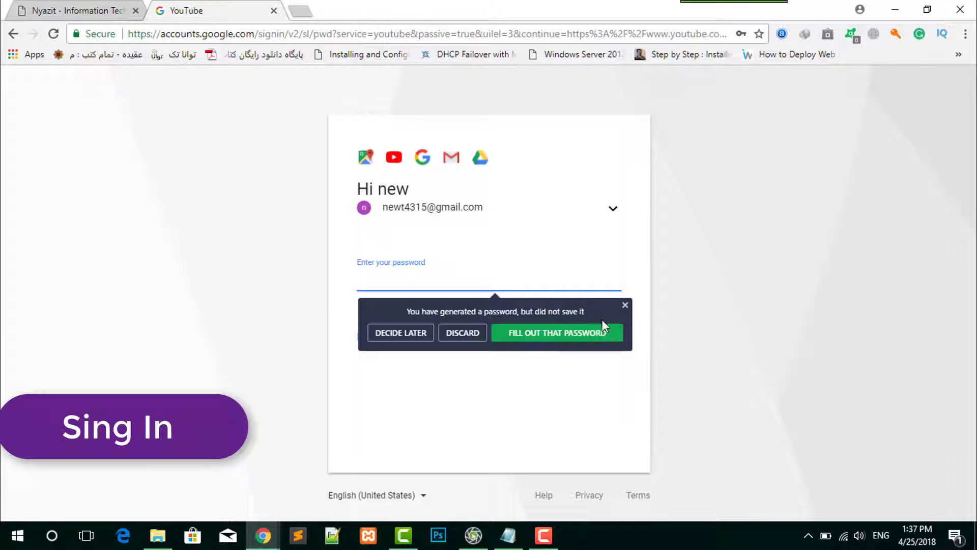
{"action": "left_click", "coordinate": [625, 305]}
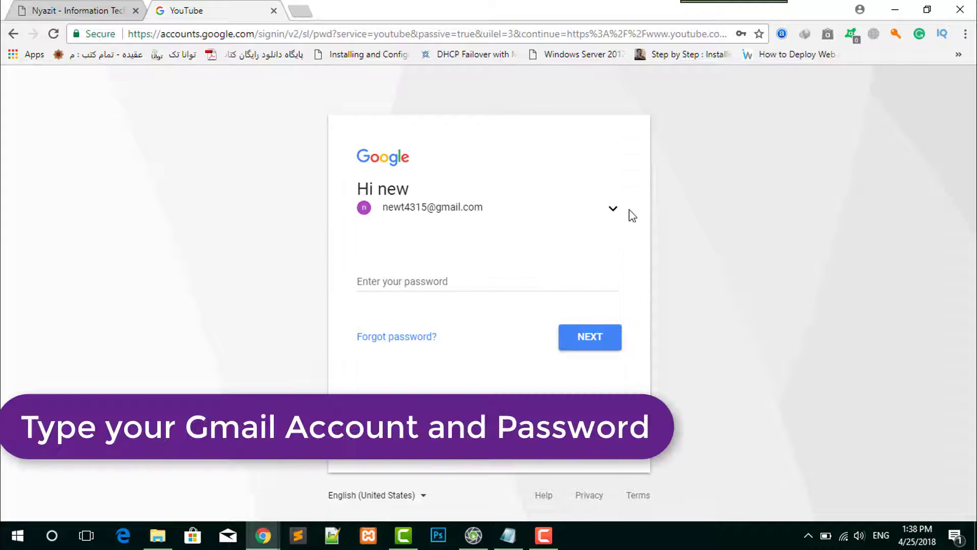
{"action": "left_click", "coordinate": [622, 210]}
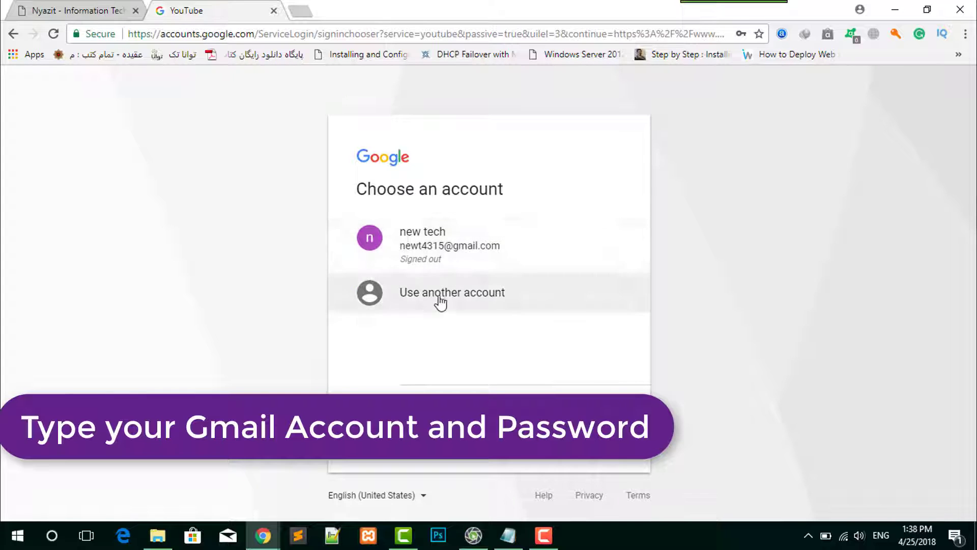
{"action": "left_click", "coordinate": [465, 262]}
- Enter the Google account password to sign in, and decline saving it in Avast Passwords
{"action": "left_click", "coordinate": [425, 284]}
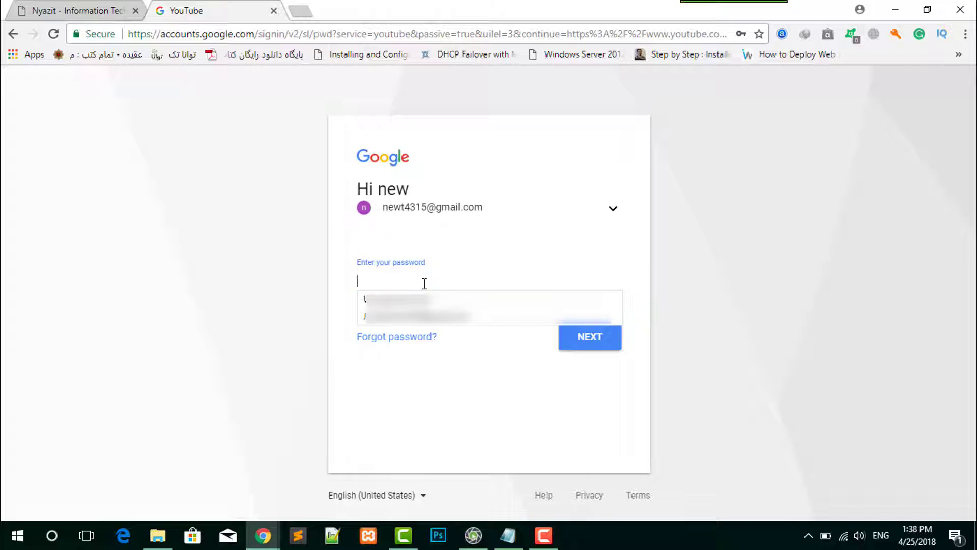
{"action": "left_click", "coordinate": [473, 356]}
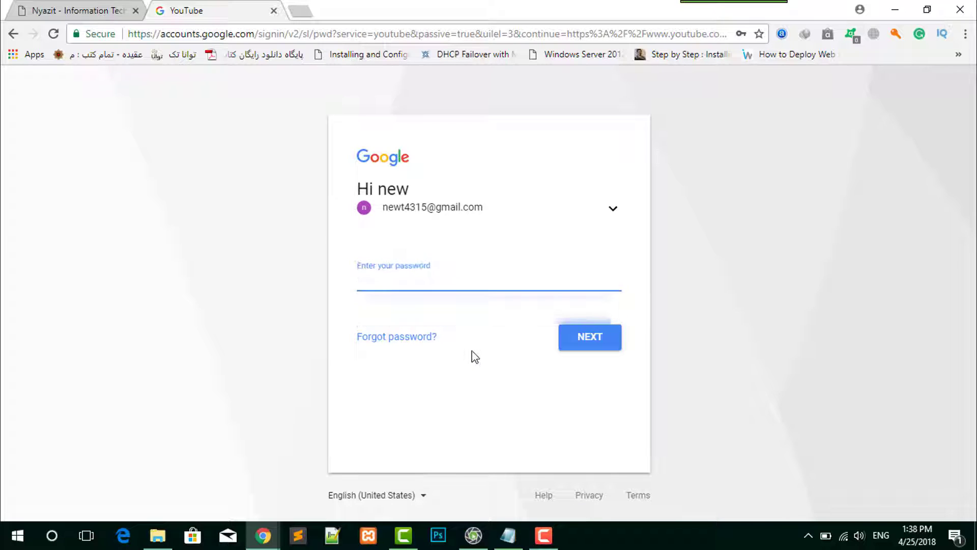
{"action": "left_click", "coordinate": [389, 275]}
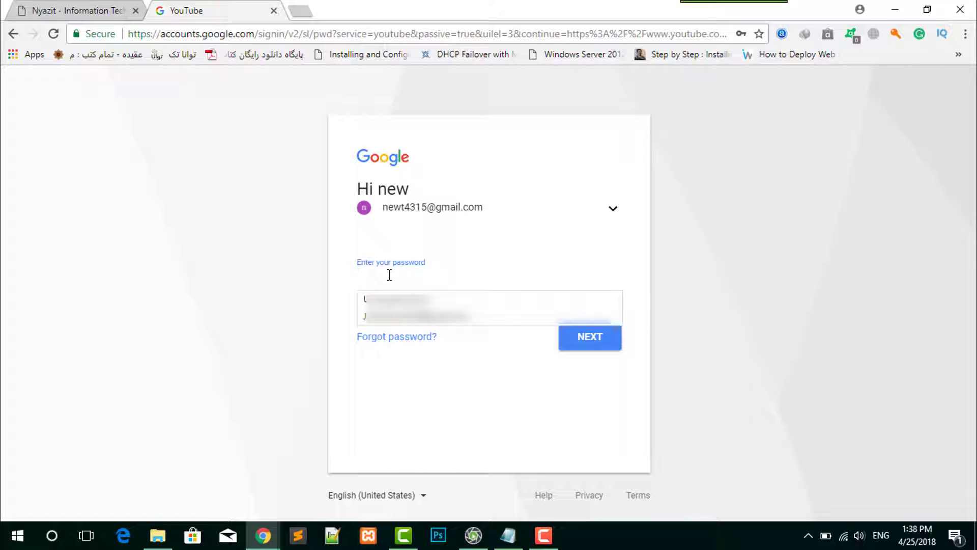
{"action": "type", "text": "•"}
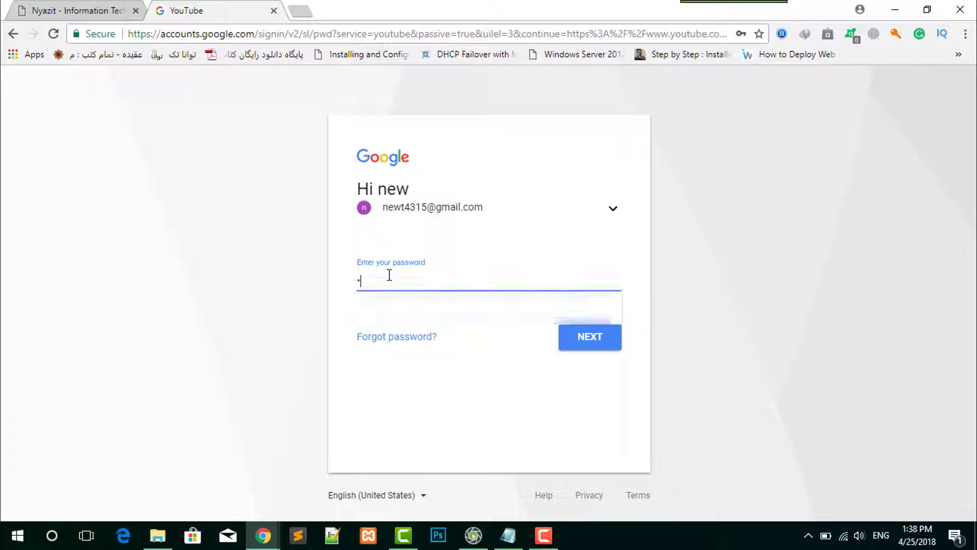
{"action": "type", "text": "•••••••"}
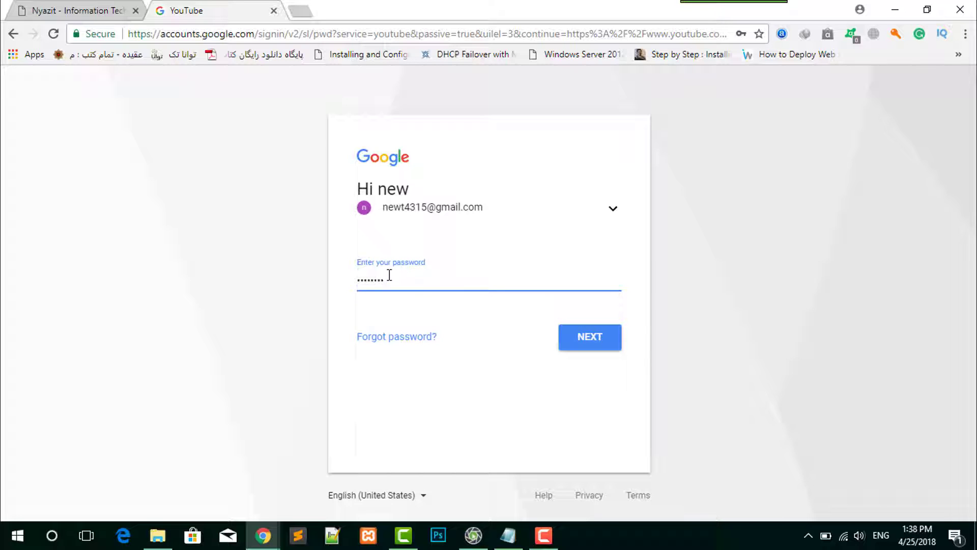
{"action": "left_click", "coordinate": [576, 337]}
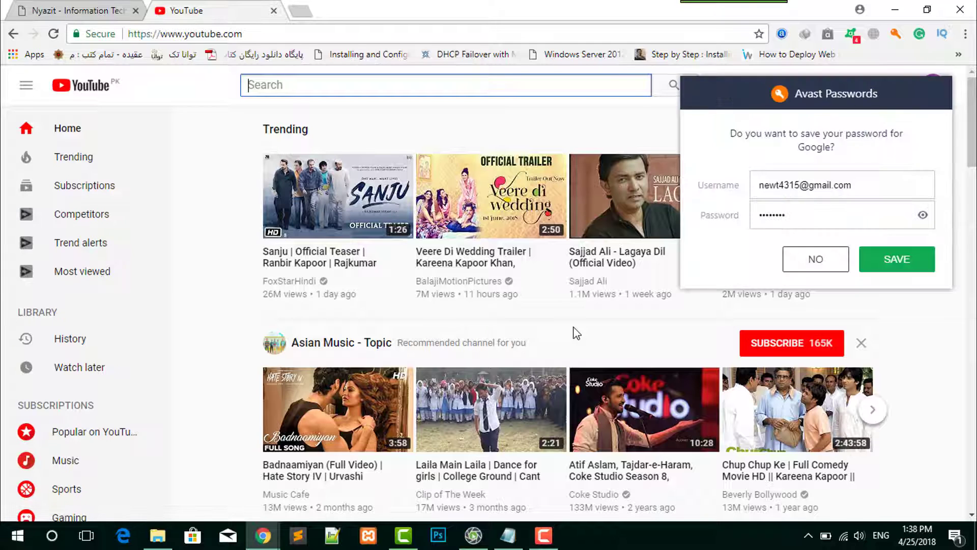
{"action": "left_click", "coordinate": [812, 259]}
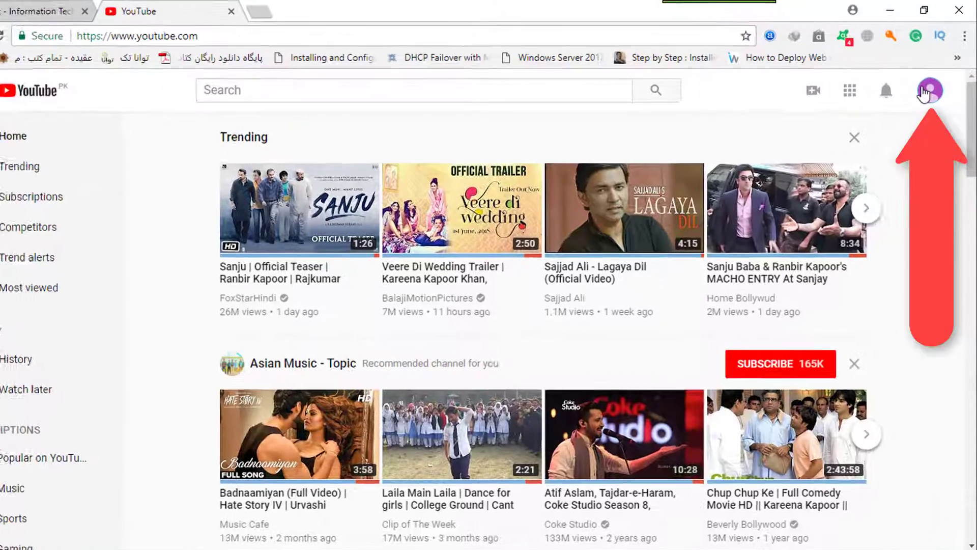
- Open Creator Studio for the signed-in account and look over its video manager page
{"action": "left_click", "coordinate": [935, 84]}
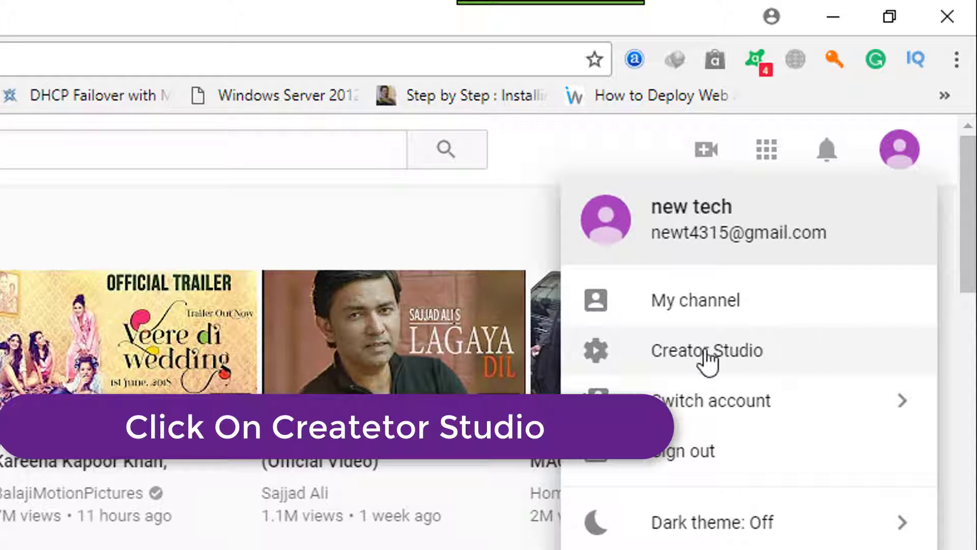
{"action": "left_click", "coordinate": [683, 357]}
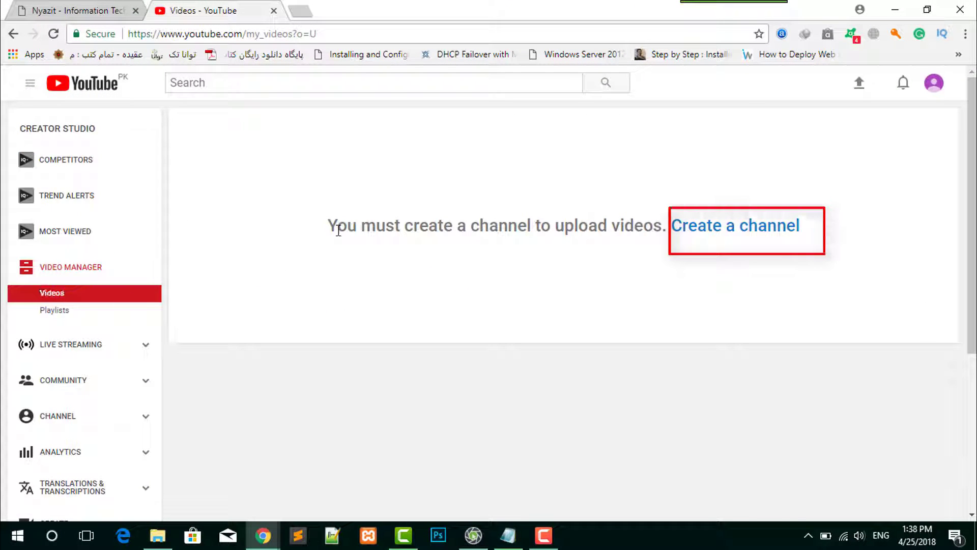
{"action": "left_click_drag", "start_coordinate": [324, 227], "coordinate": [666, 220]}
{"action": "left_click", "coordinate": [697, 298]}
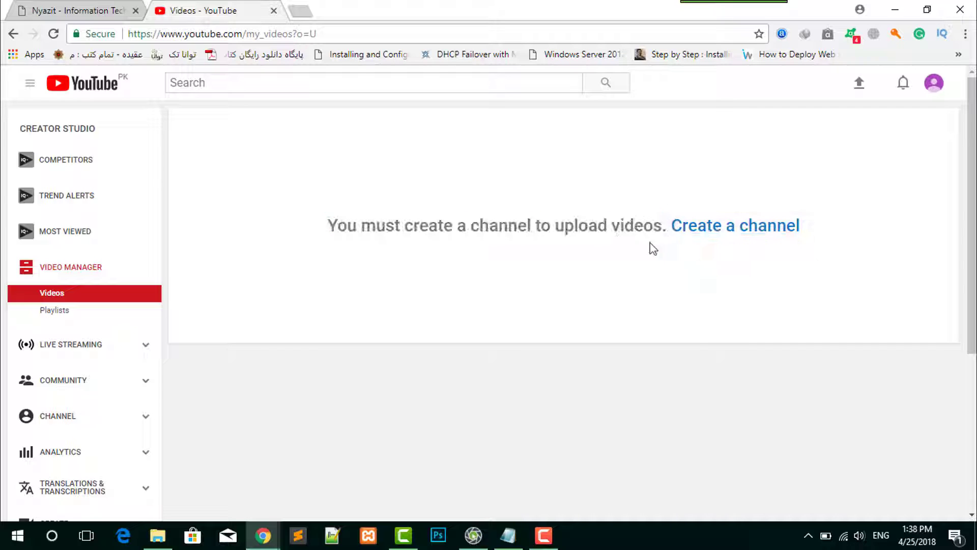
{"action": "scroll", "coordinate": [356, 264], "scroll_direction": "down", "scroll_amount": 5}
{"action": "scroll", "coordinate": [356, 264], "scroll_direction": "up", "scroll_amount": 3}
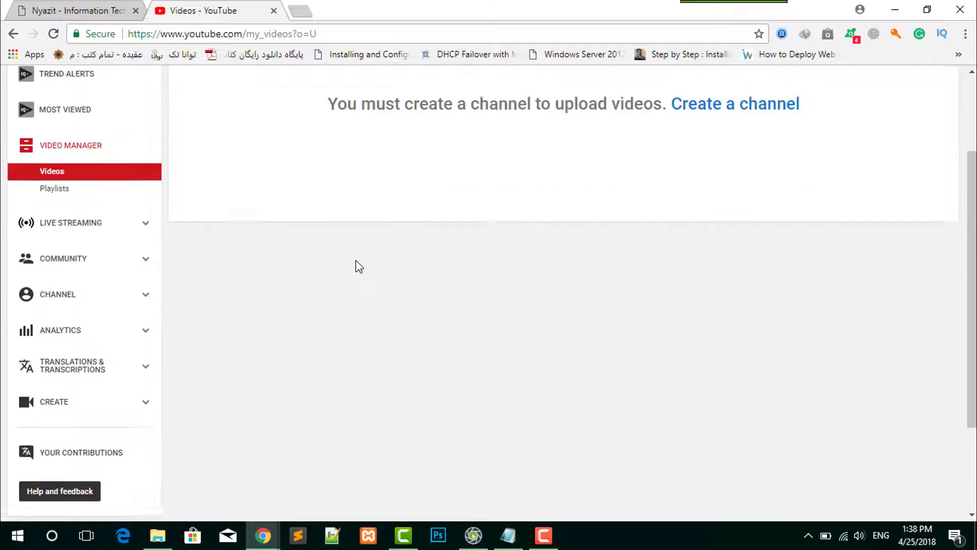
{"action": "scroll", "coordinate": [356, 260], "scroll_direction": "up", "scroll_amount": 2}
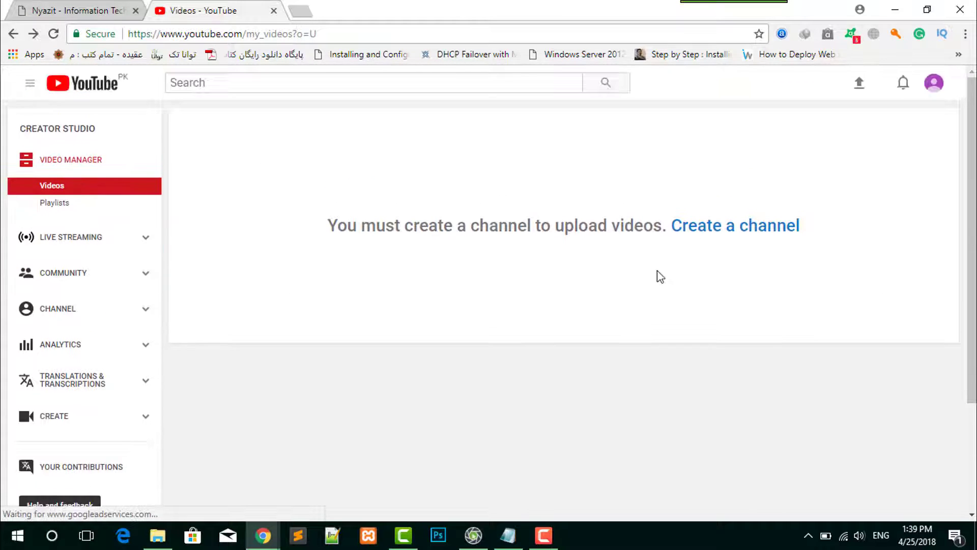
- Create a channel for the account, keeping the prefilled first and last name as the channel name
{"action": "left_click", "coordinate": [722, 229]}
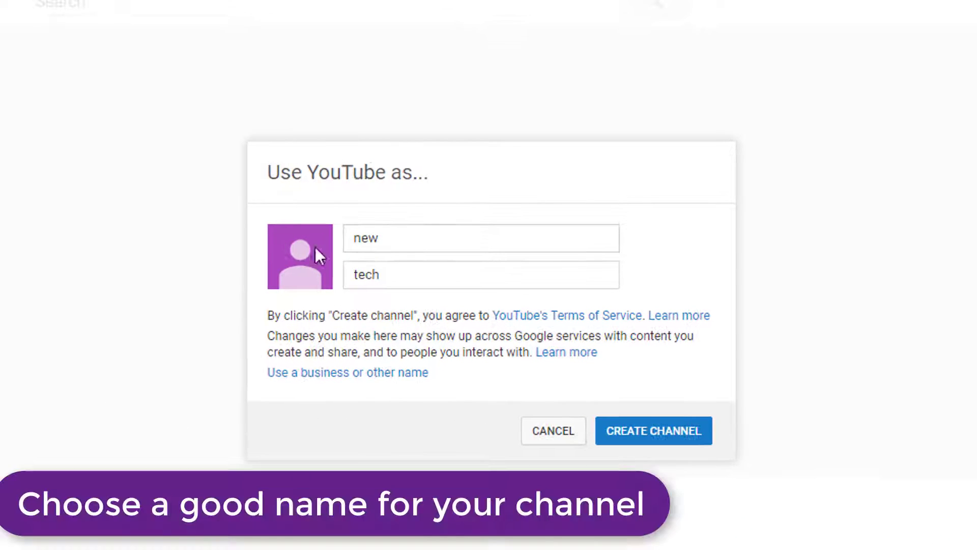
{"action": "left_click", "coordinate": [377, 237]}
{"action": "left_click_drag", "start_coordinate": [406, 279], "coordinate": [338, 283]}
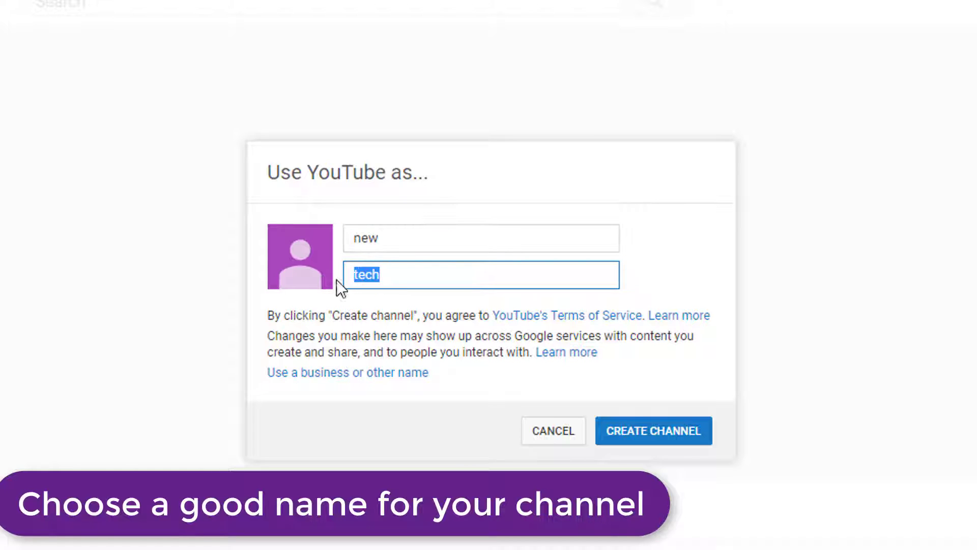
{"action": "left_click", "coordinate": [395, 242]}
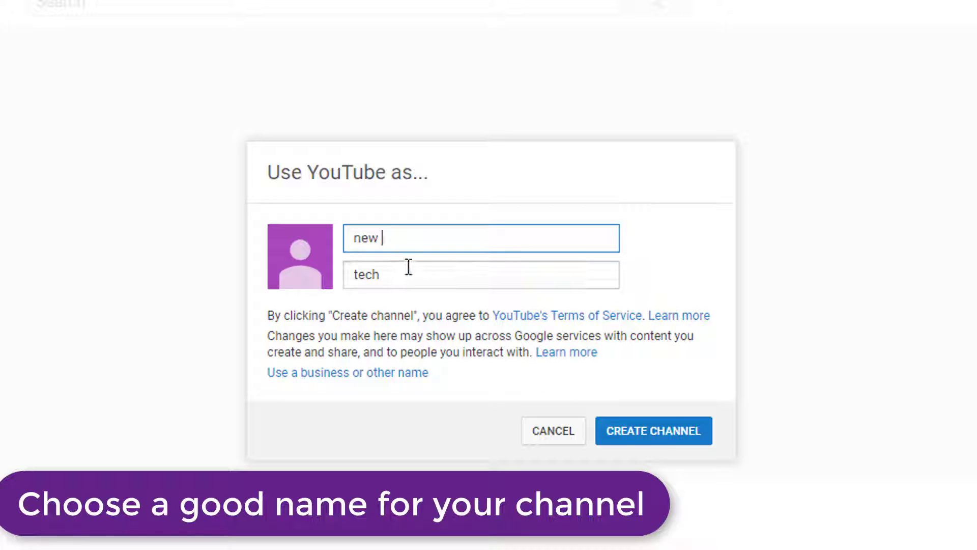
{"action": "key", "text": "Tab"}
{"action": "key", "text": "shift+Tab"}
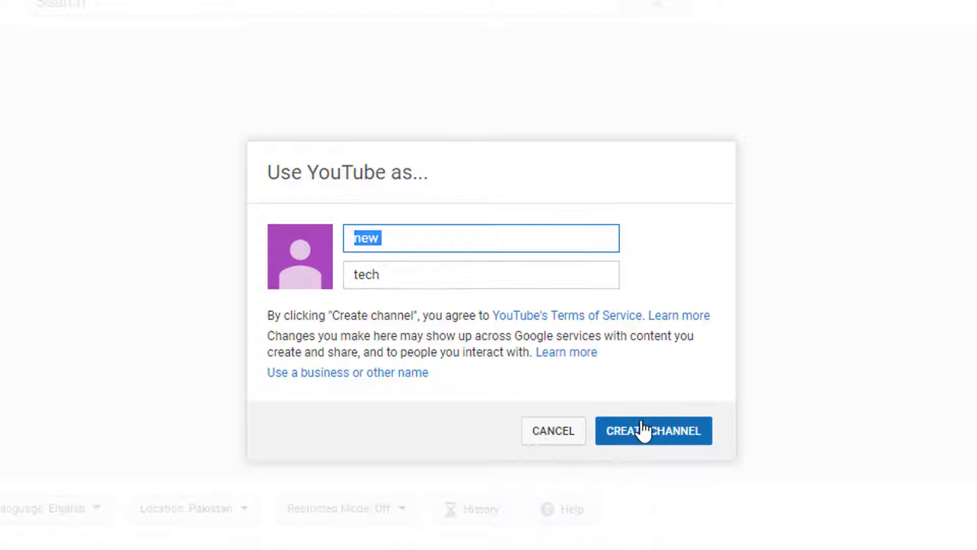
{"action": "left_click", "coordinate": [644, 431]}
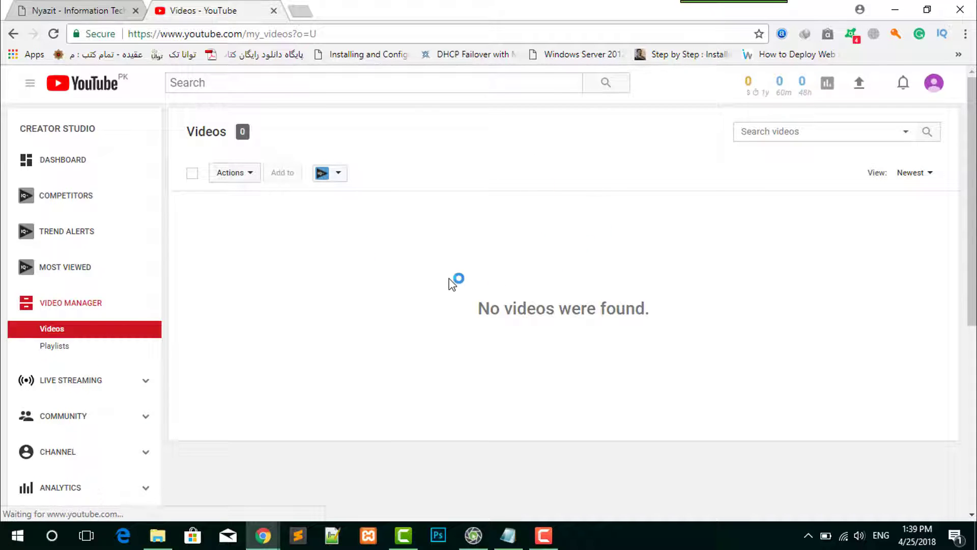
- Open the Creator Studio dashboard and dismiss the tip about customizing it
{"action": "scroll", "coordinate": [216, 371], "scroll_direction": "down", "scroll_amount": 3}
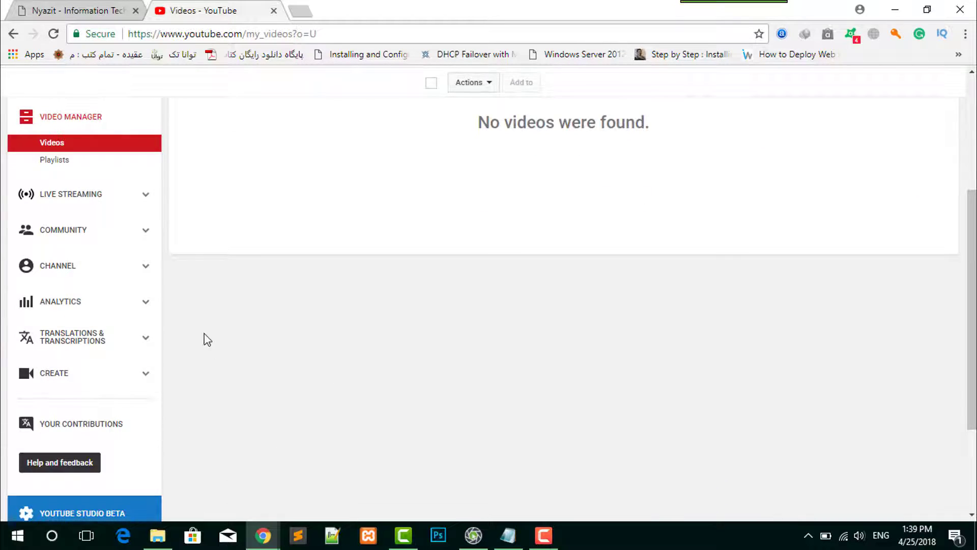
{"action": "scroll", "coordinate": [203, 306], "scroll_direction": "up", "scroll_amount": 3}
{"action": "left_click", "coordinate": [72, 164]}
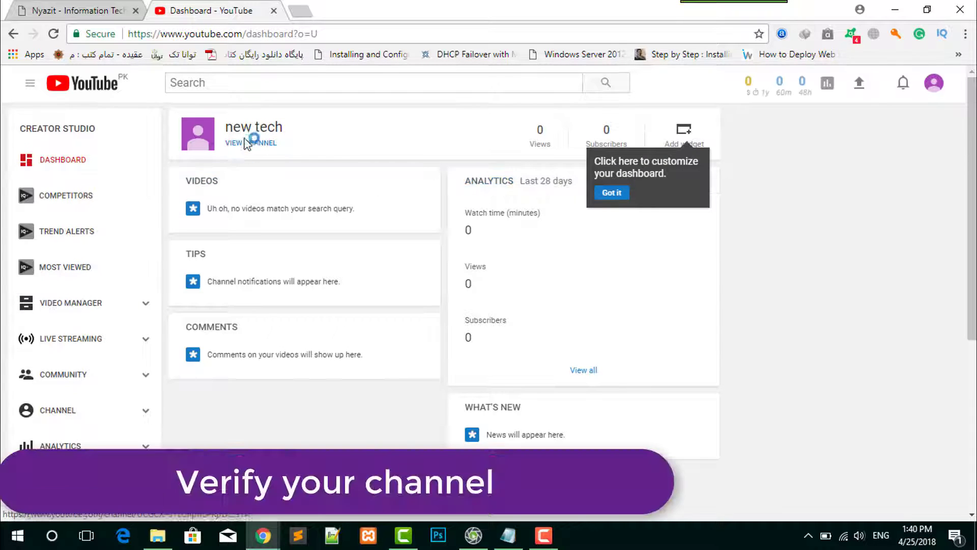
{"action": "left_click", "coordinate": [612, 193]}
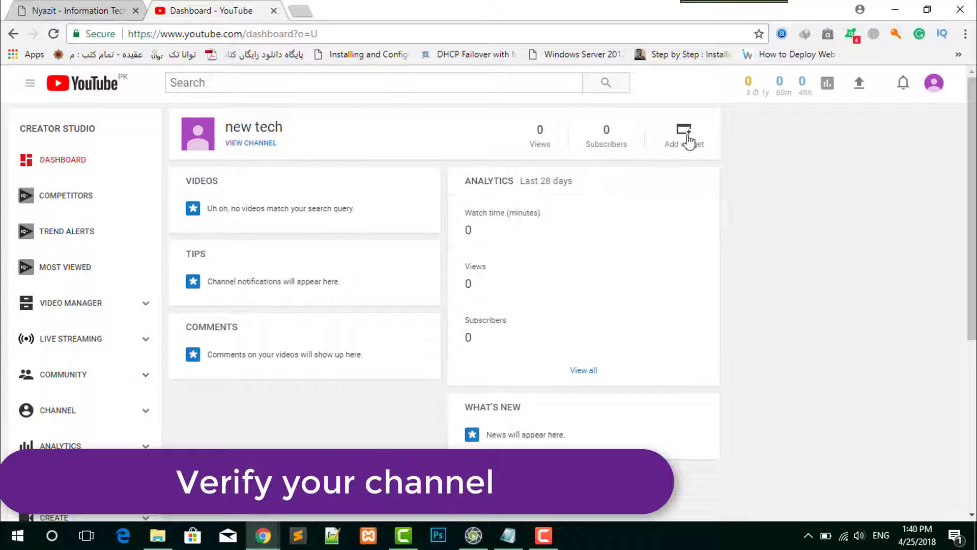
- Open the channel's Status and Features page and start verifying the channel
{"action": "scroll", "coordinate": [416, 311], "scroll_direction": "down", "scroll_amount": 4}
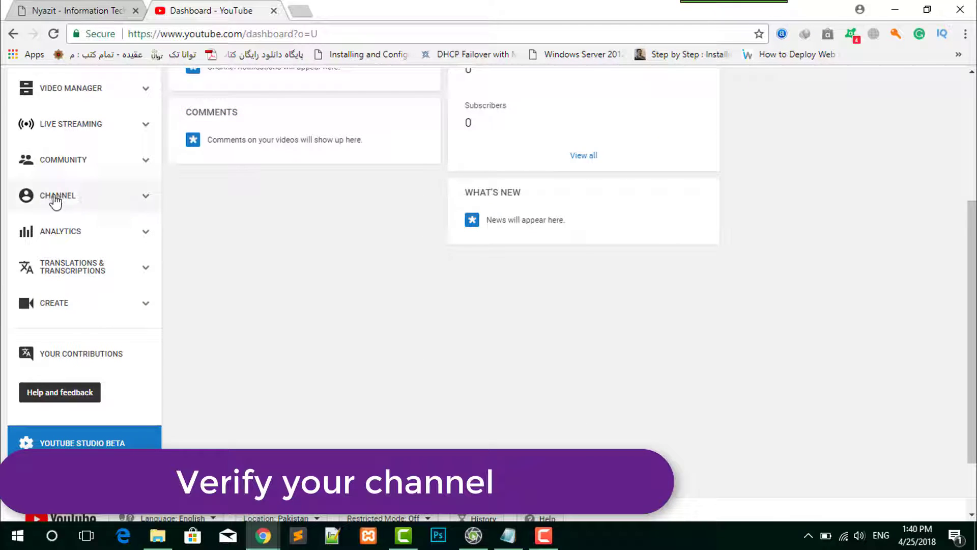
{"action": "scroll", "coordinate": [384, 253], "scroll_direction": "up", "scroll_amount": 4}
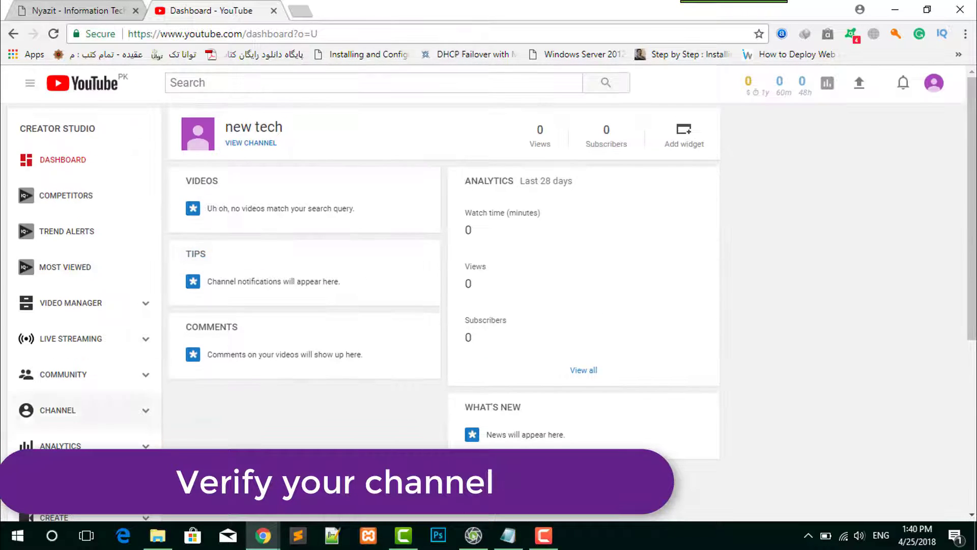
{"action": "left_click", "coordinate": [128, 417]}
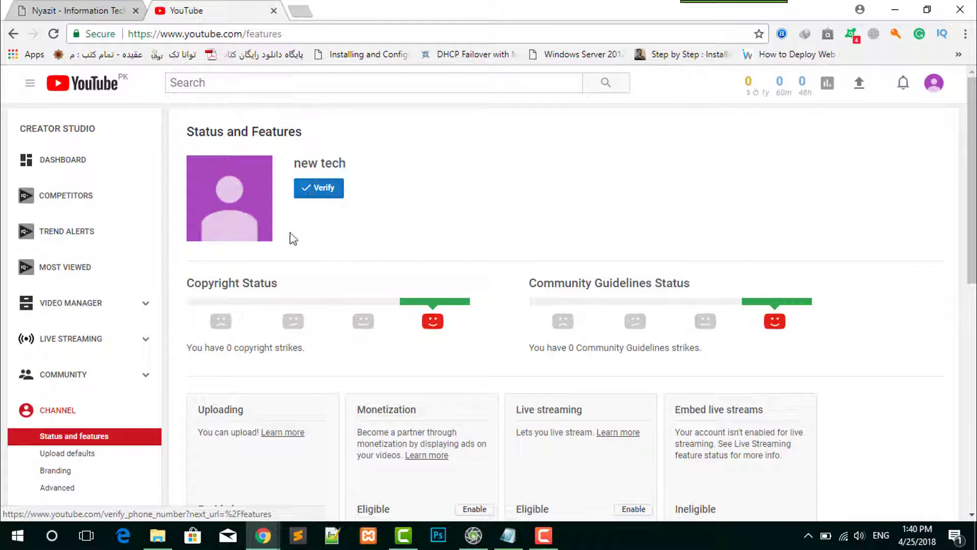
{"action": "left_click", "coordinate": [316, 188]}
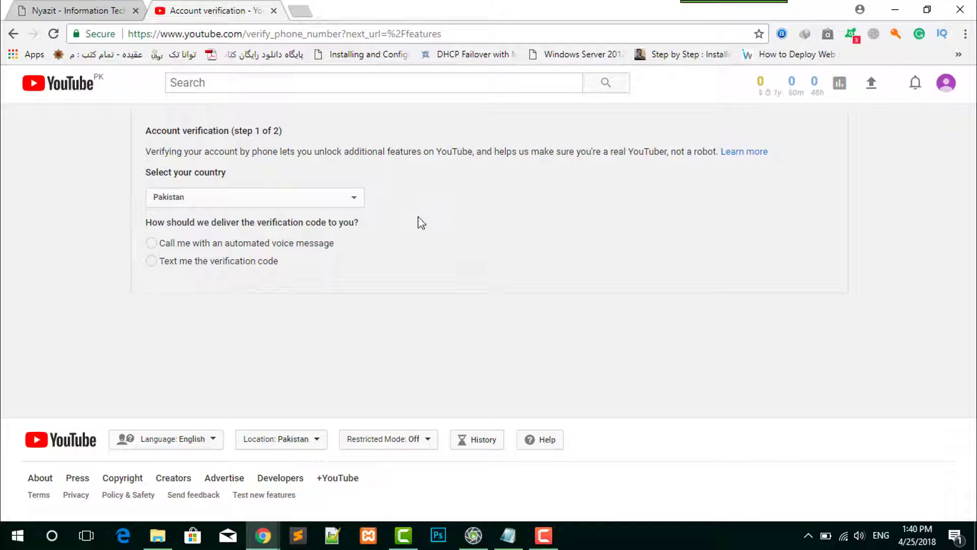
- Choose to receive the verification code by text message, enter the phone number, and submit the request
{"action": "left_click", "coordinate": [164, 262]}
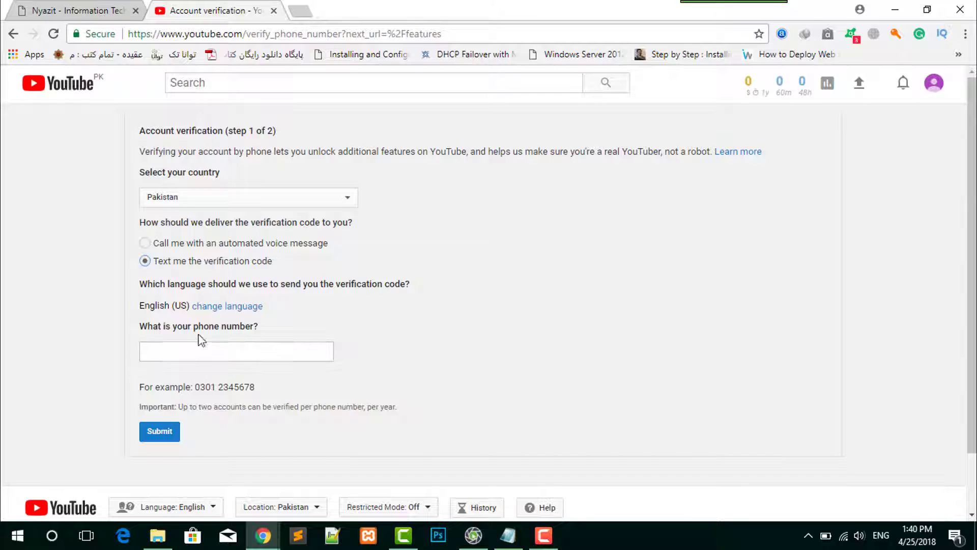
{"action": "left_click", "coordinate": [190, 358]}
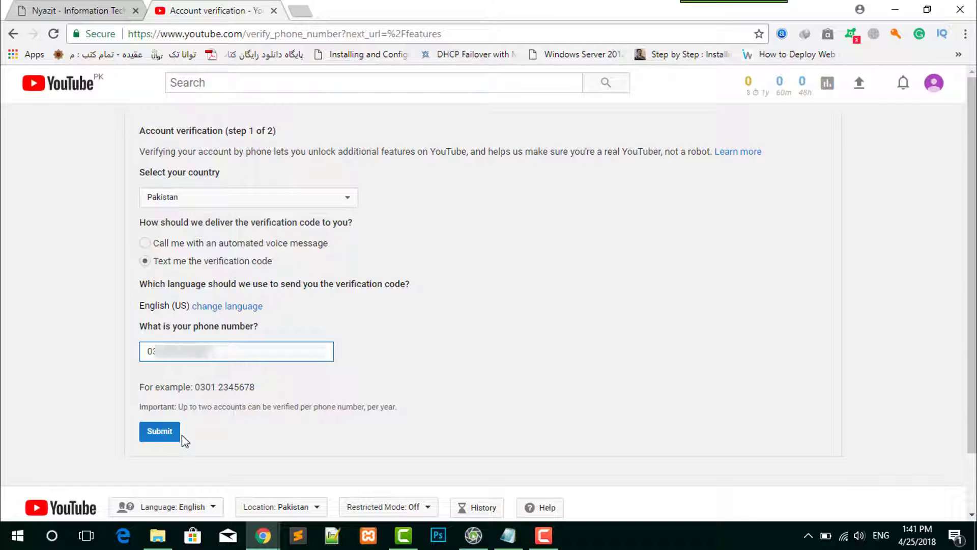
{"action": "left_click", "coordinate": [155, 431]}
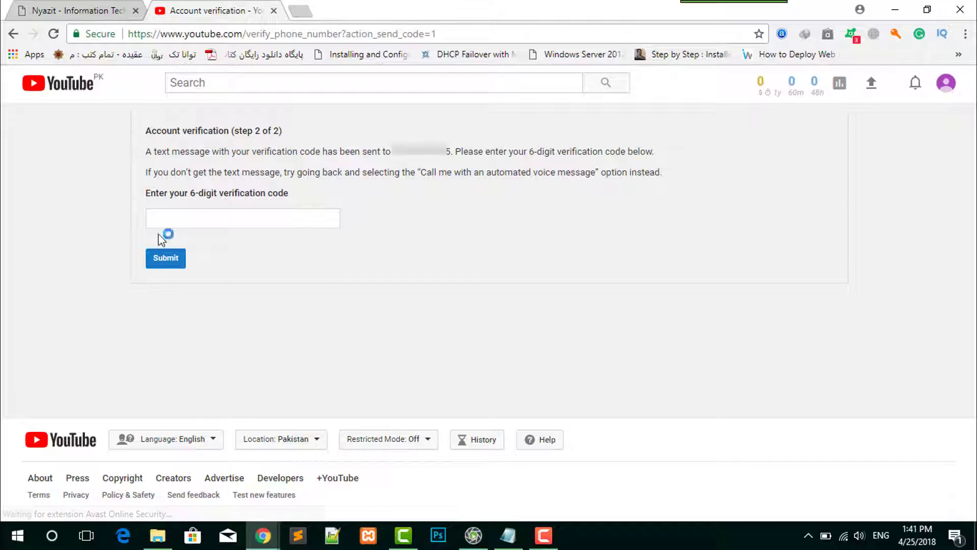
- Enter the six-digit verification code, submit it, and continue past the account verification confirmation
{"action": "left_click", "coordinate": [202, 216]}
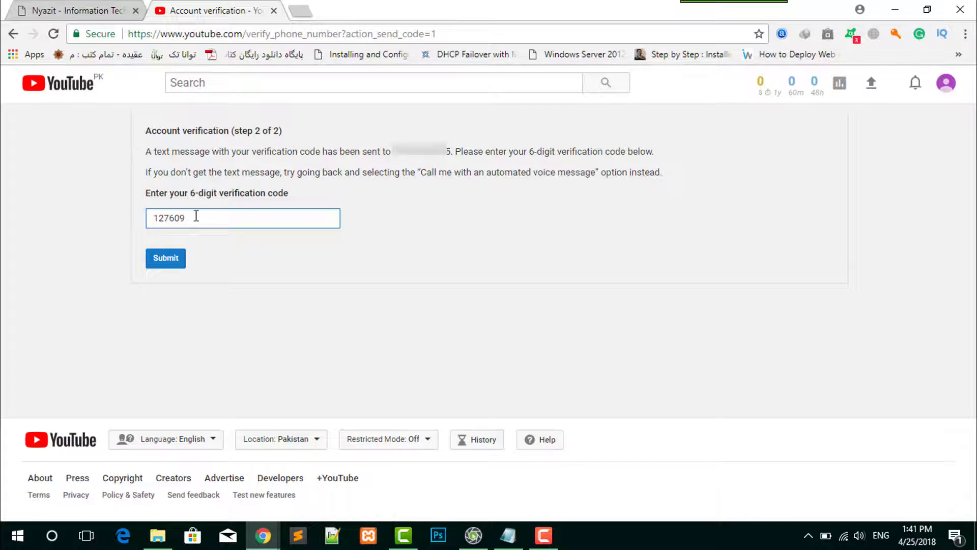
{"action": "left_click_drag", "start_coordinate": [147, 130], "coordinate": [254, 131]}
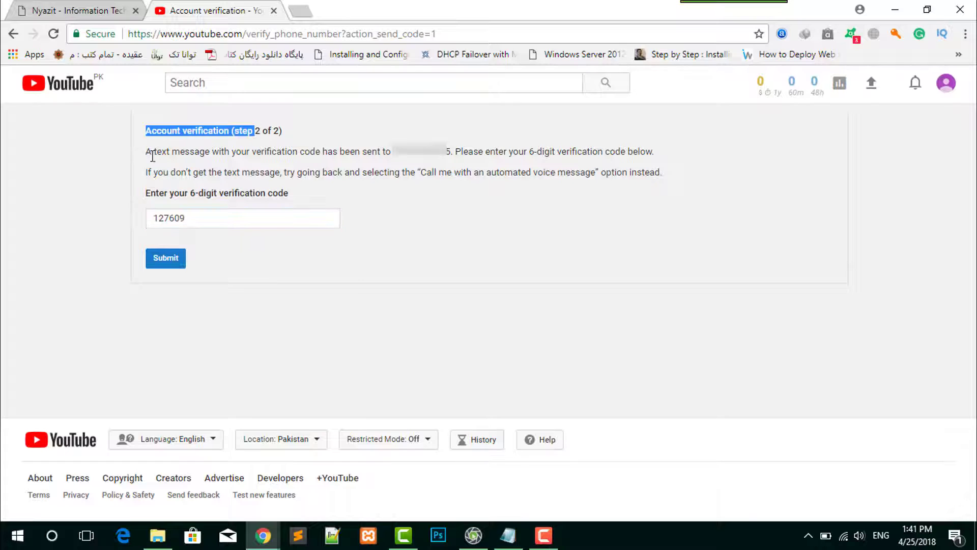
{"action": "left_click_drag", "start_coordinate": [147, 151], "coordinate": [585, 246]}
{"action": "left_click", "coordinate": [355, 273]}
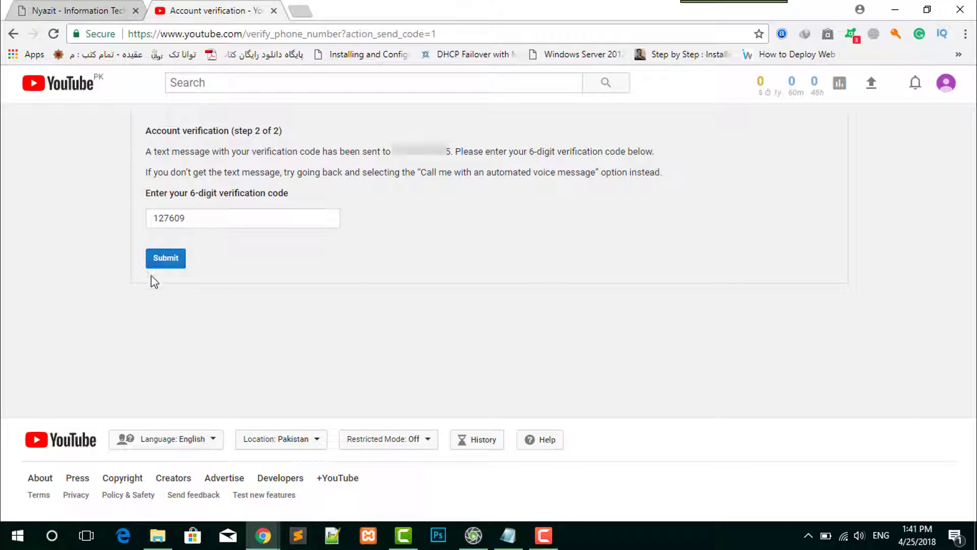
{"action": "left_click", "coordinate": [163, 267]}
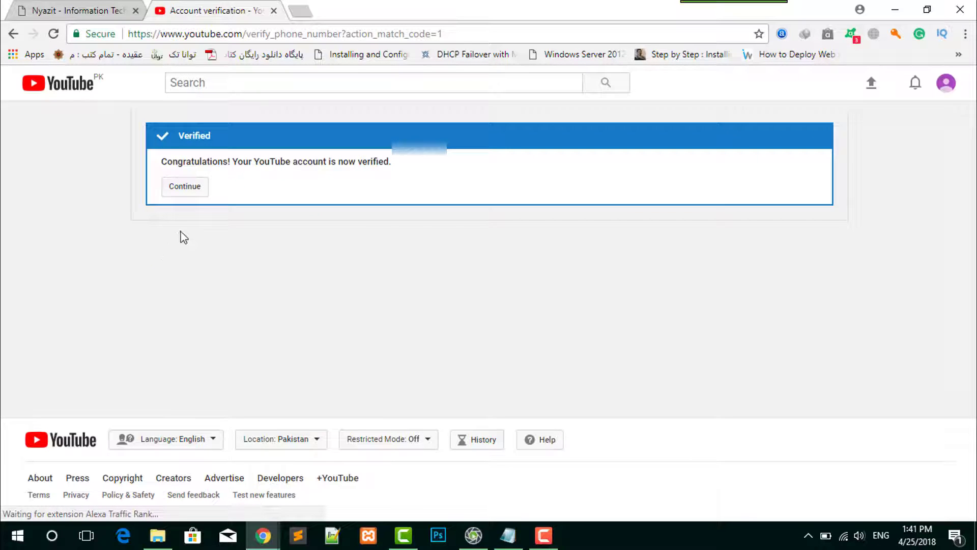
{"action": "left_click", "coordinate": [185, 192]}
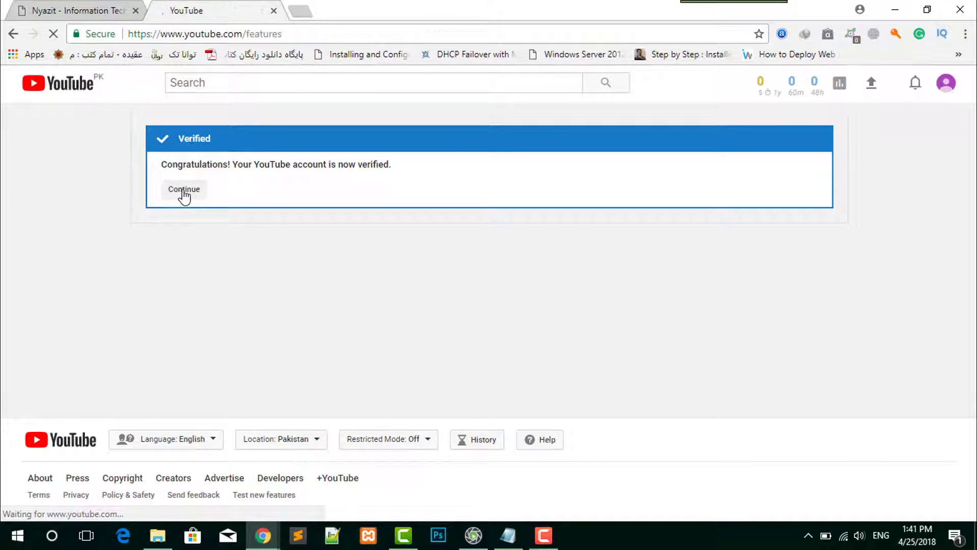
- Review the channel's feature eligibility on the Status and Features page, and return to the Creator Studio dashboard
{"action": "scroll", "coordinate": [353, 210], "scroll_direction": "down", "scroll_amount": 1}
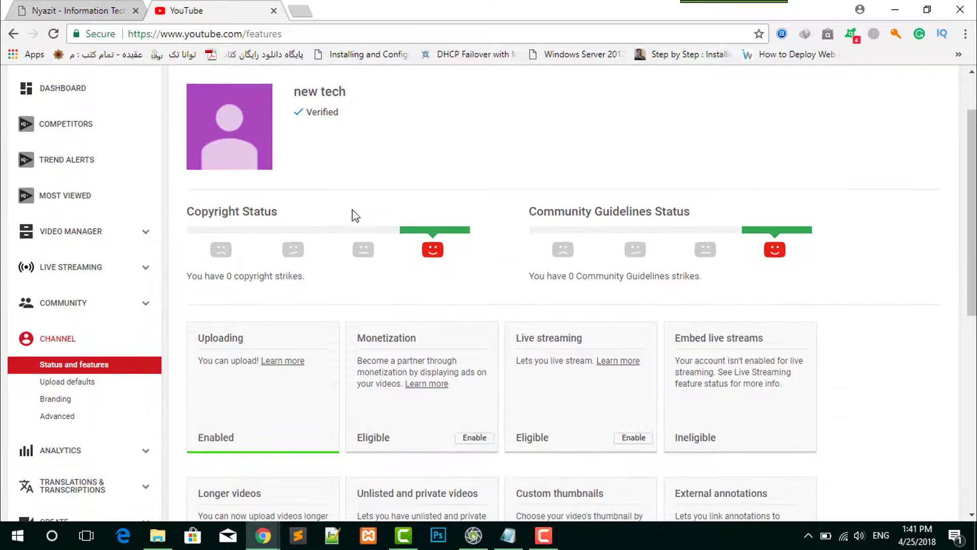
{"action": "scroll", "coordinate": [449, 281], "scroll_direction": "up", "scroll_amount": 1}
{"action": "scroll", "coordinate": [449, 285], "scroll_direction": "down", "scroll_amount": 6}
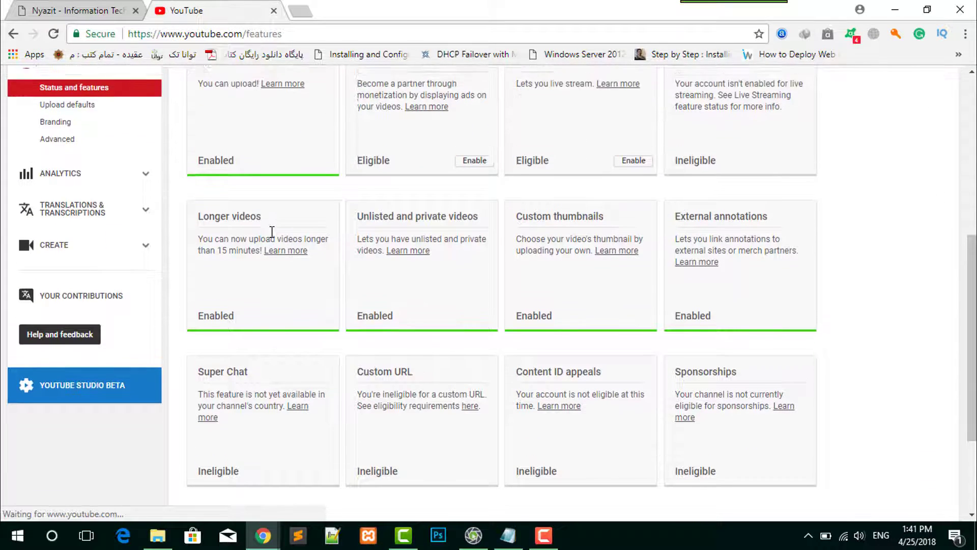
{"action": "scroll", "coordinate": [275, 236], "scroll_direction": "up", "scroll_amount": 3}
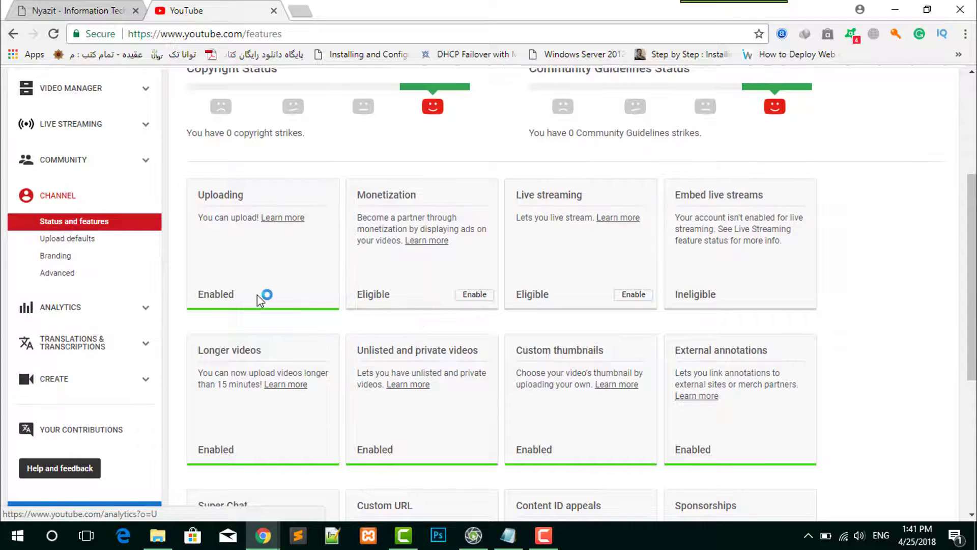
{"action": "scroll", "coordinate": [258, 294], "scroll_direction": "up", "scroll_amount": 4}
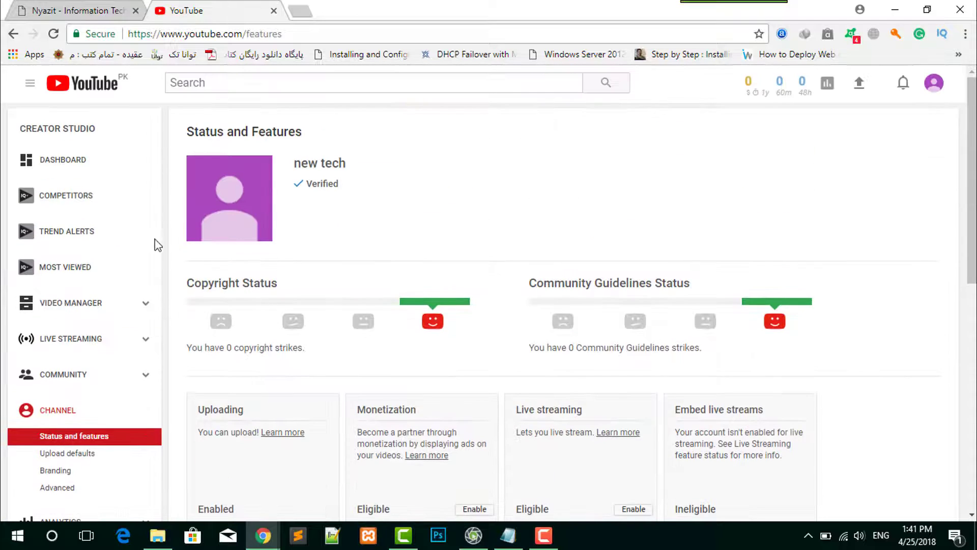
{"action": "left_click", "coordinate": [75, 166]}
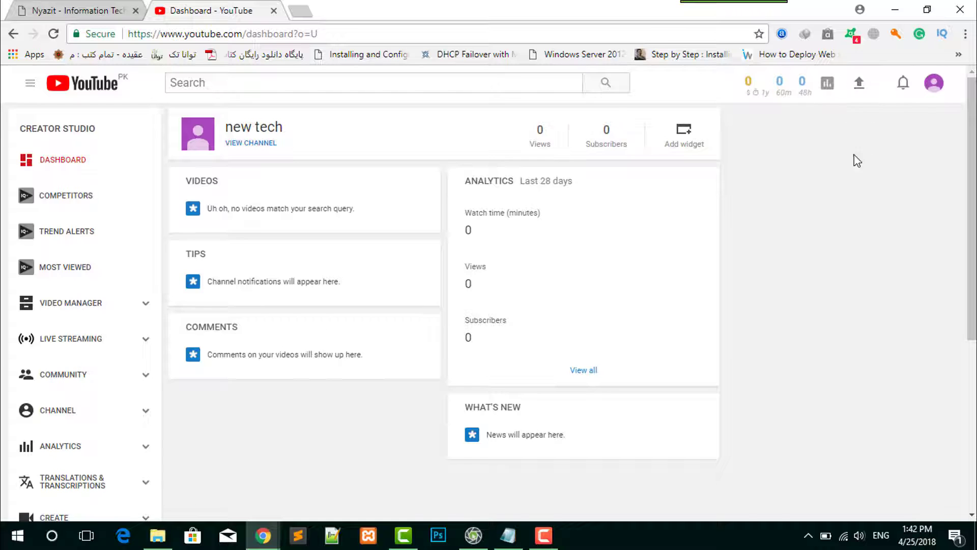
- Upload the video file 019 What is Cortana.mp4 from the Desktop folder with Public visibility
{"action": "left_click", "coordinate": [862, 85]}
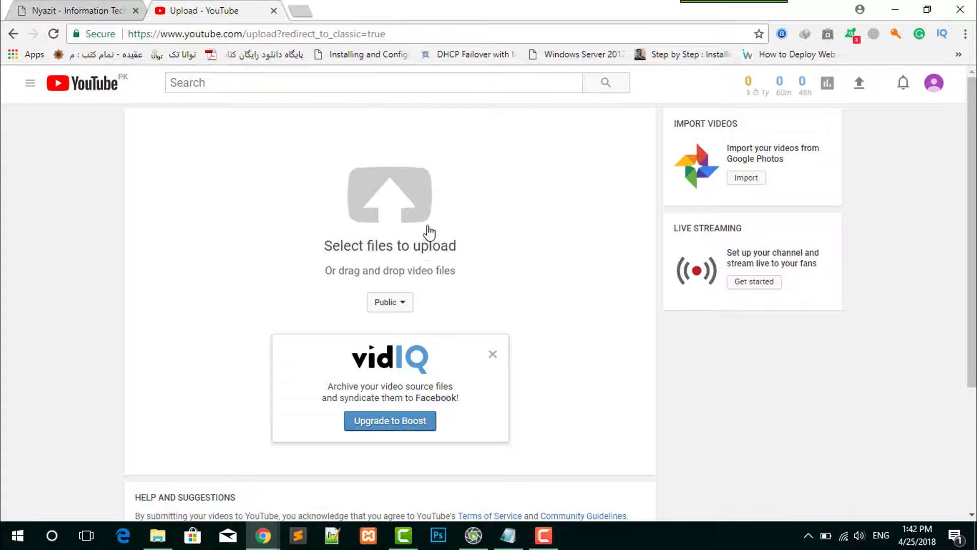
{"action": "left_click", "coordinate": [404, 192]}
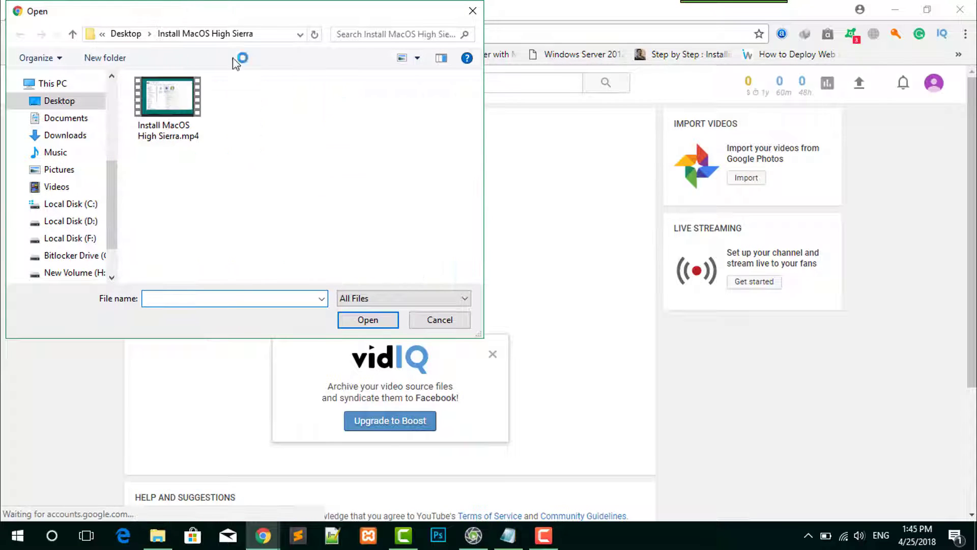
{"action": "left_click", "coordinate": [51, 103]}
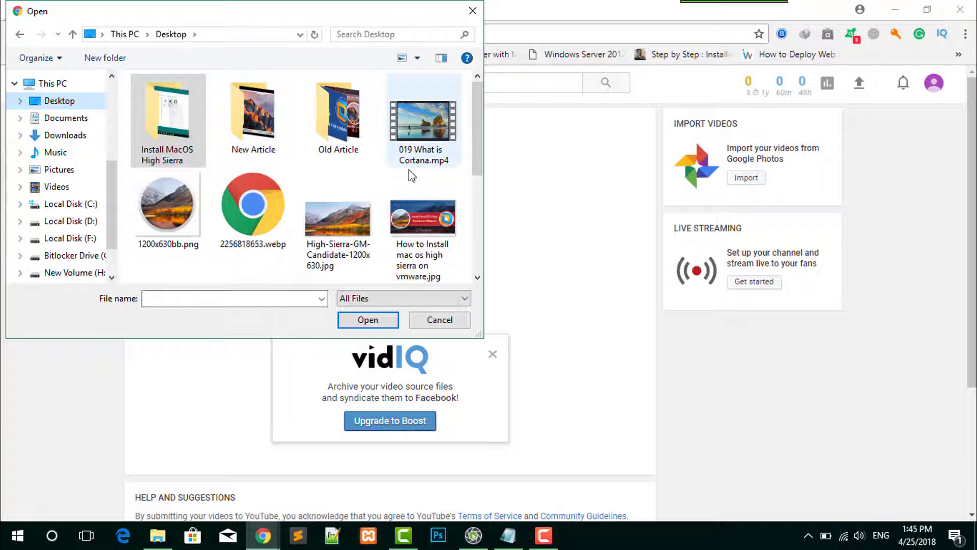
{"action": "scroll", "coordinate": [408, 203], "scroll_direction": "down", "scroll_amount": 2}
{"action": "scroll", "coordinate": [411, 183], "scroll_direction": "up", "scroll_amount": 2}
{"action": "left_click", "coordinate": [417, 126]}
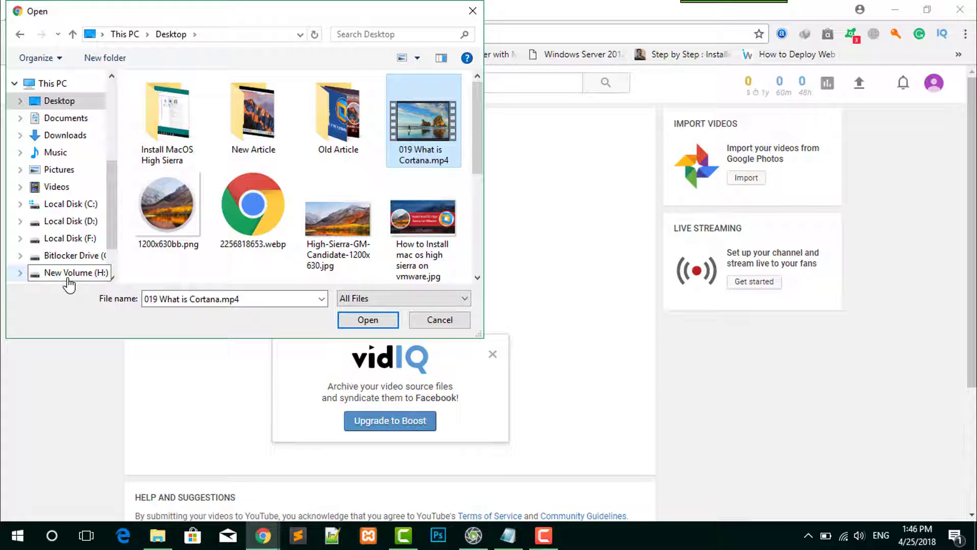
{"action": "scroll", "coordinate": [23, 209], "scroll_direction": "down", "scroll_amount": 1}
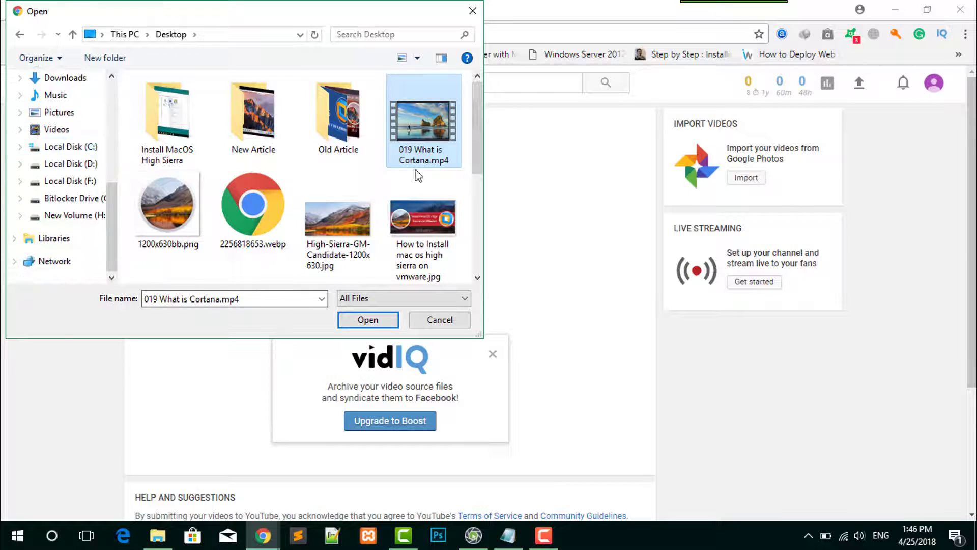
{"action": "left_click", "coordinate": [377, 318]}
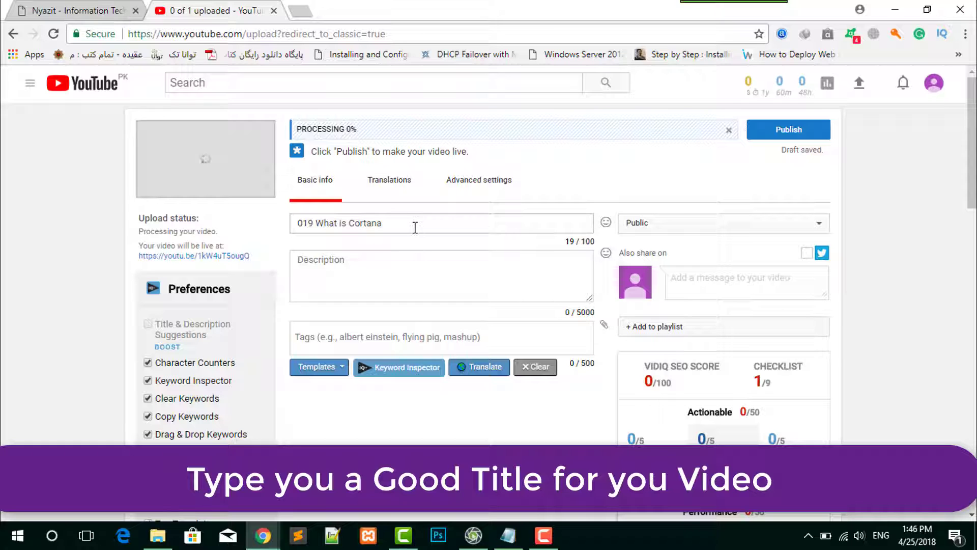
- Remove the leading number 019 from the video title
{"action": "left_click", "coordinate": [415, 227]}
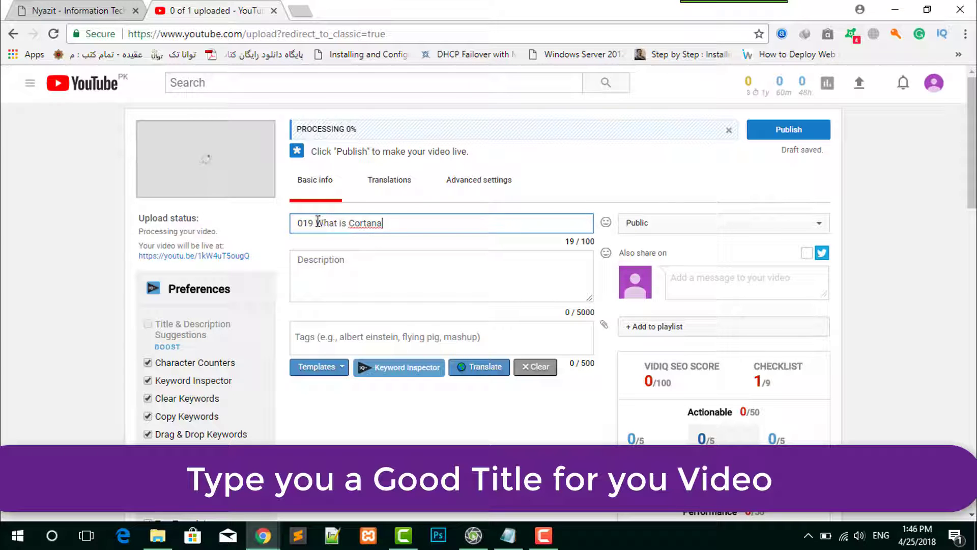
{"action": "left_click_drag", "start_coordinate": [318, 222], "coordinate": [295, 223]}
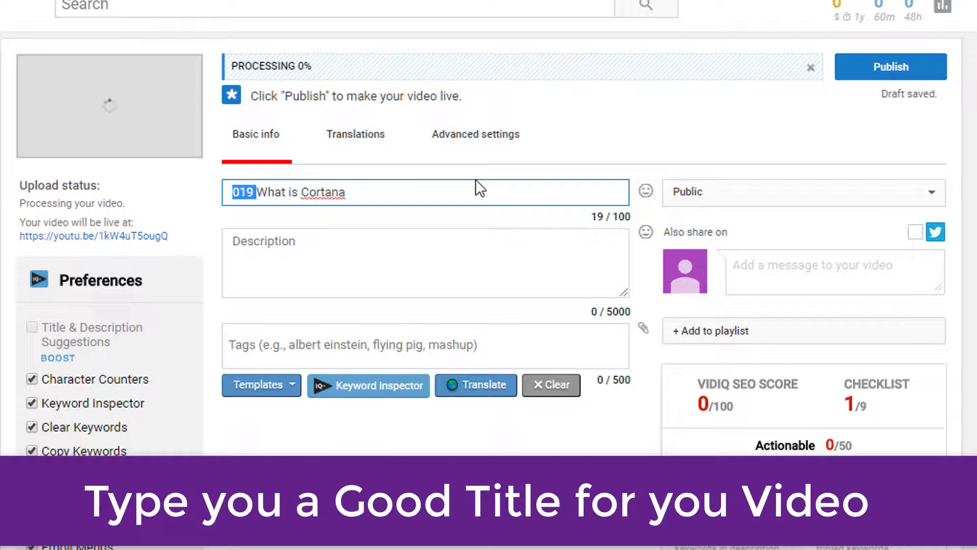
{"action": "key", "text": "BackSpace"}
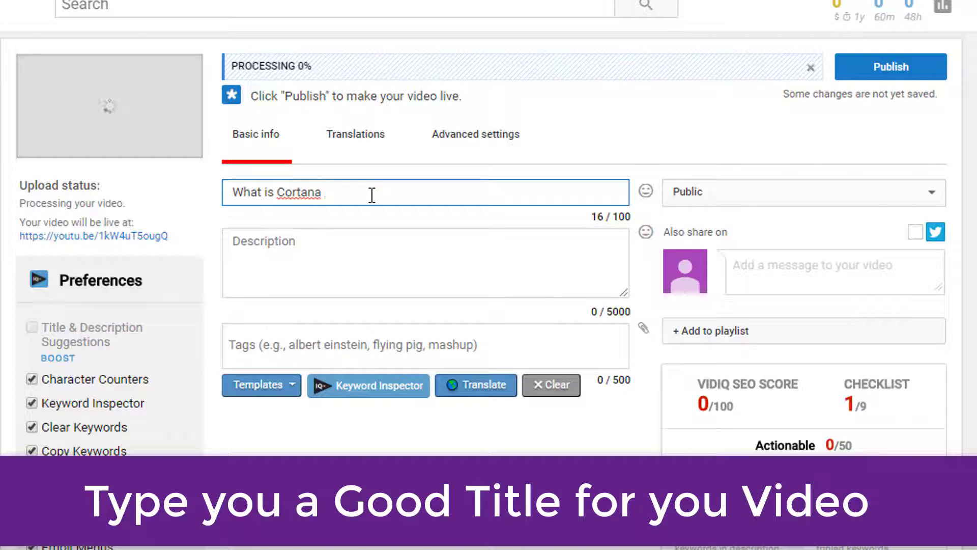
- Replace the whole video title with "What IS Cortana and How to Use Cortana on Windows 10"
{"action": "left_click_drag", "start_coordinate": [353, 192], "coordinate": [224, 196]}
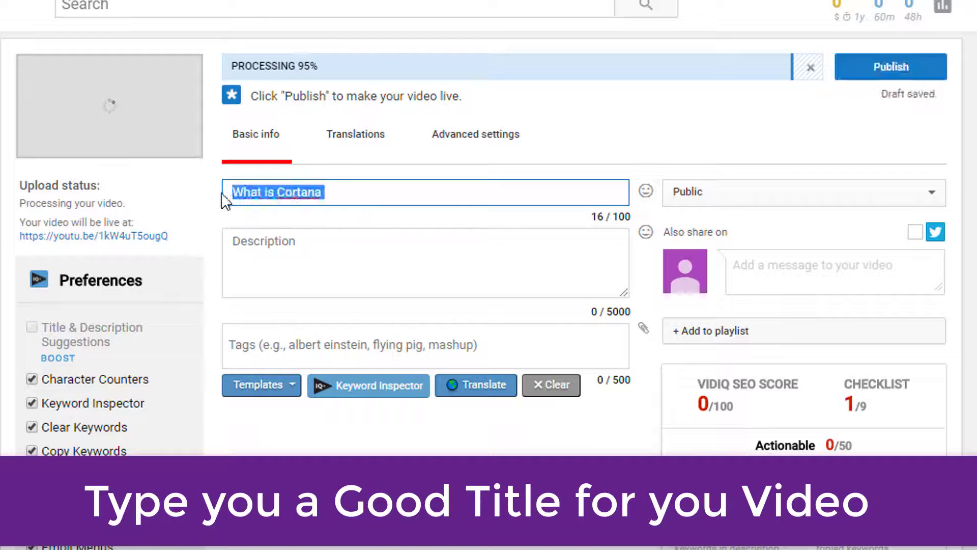
{"action": "key", "text": "BackSpace"}
{"action": "type", "text": "What IS Cortana and How to Use Cortana on Windows 10"}
{"action": "left_click_drag", "start_coordinate": [597, 192], "coordinate": [225, 194]}
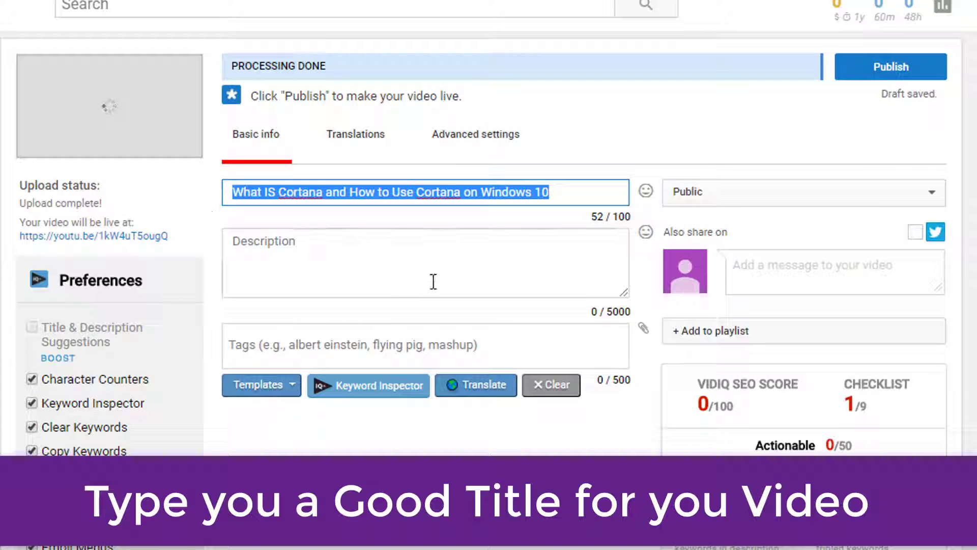
- Write the description "In this Video, you will learn how to use Cortana and how to use Cortana on windows operating system, and why we are using Cortana."
{"action": "left_click", "coordinate": [269, 263]}
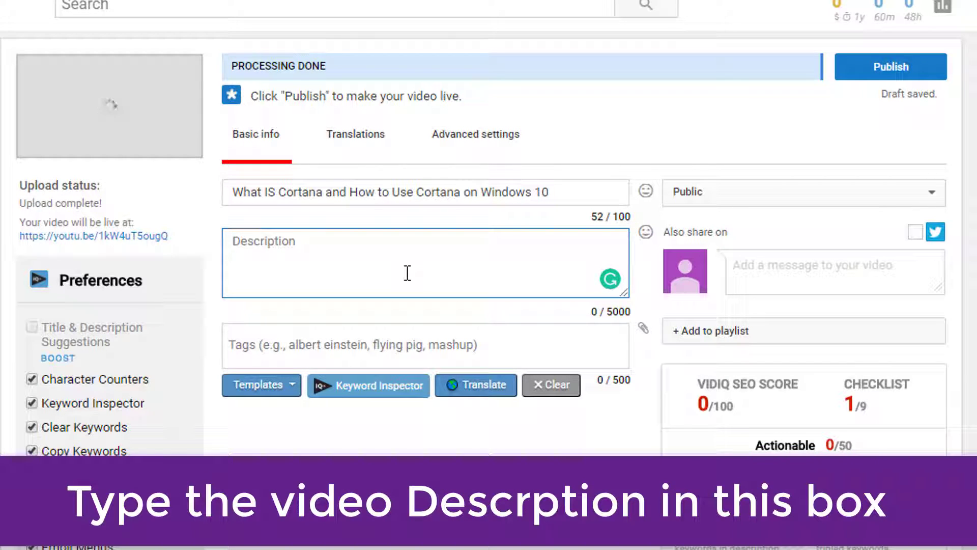
{"action": "type", "text": "I"}
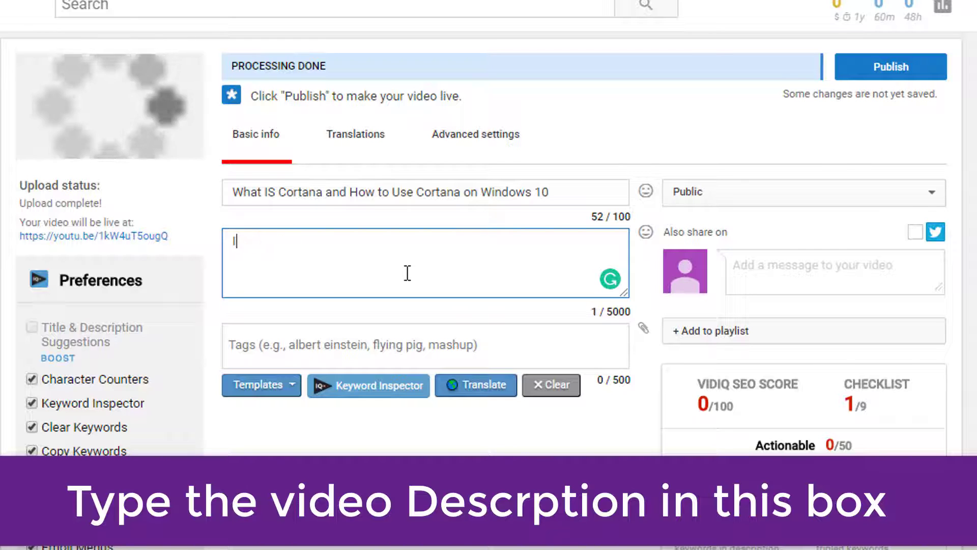
{"action": "type", "text": "n this "}
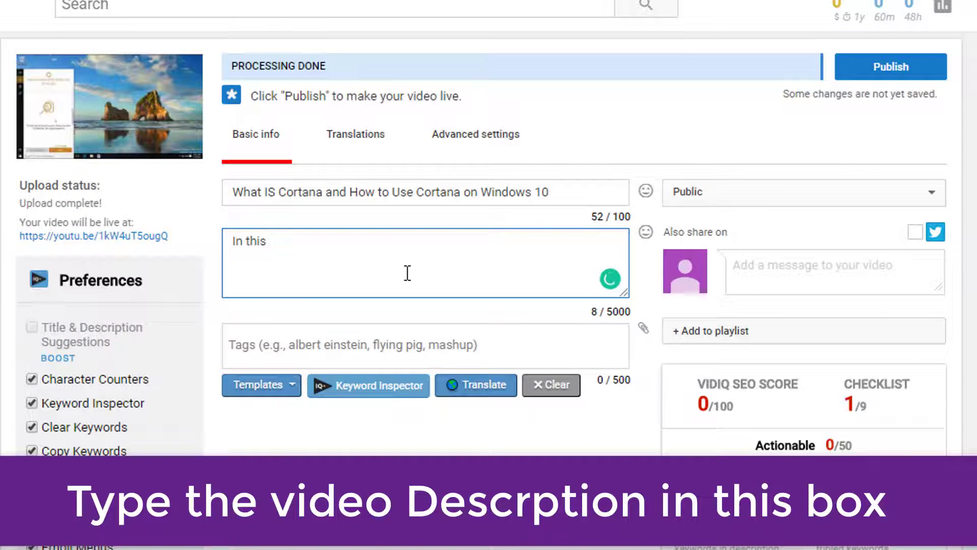
{"action": "type", "text": "Video, yo"}
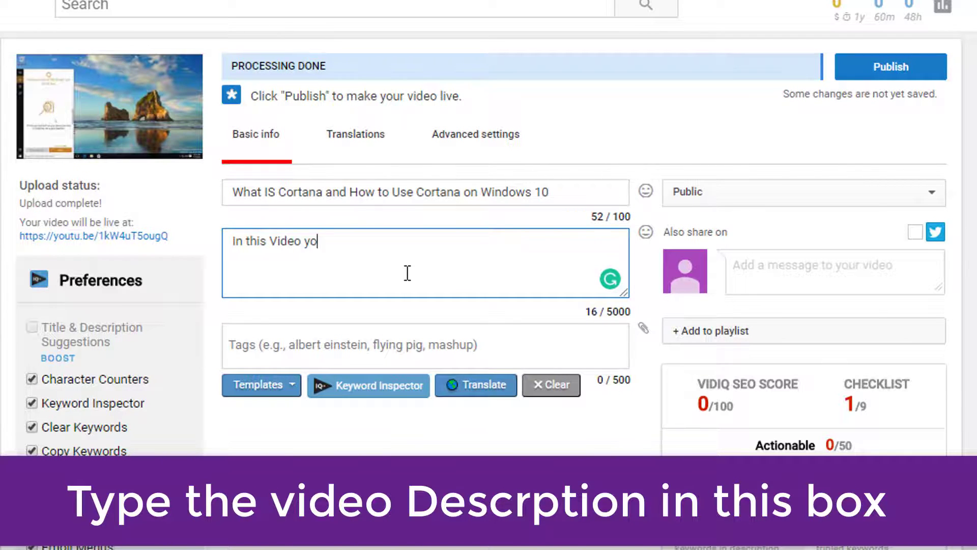
{"action": "type", "text": "u will learn how to use Cortana and how to use"}
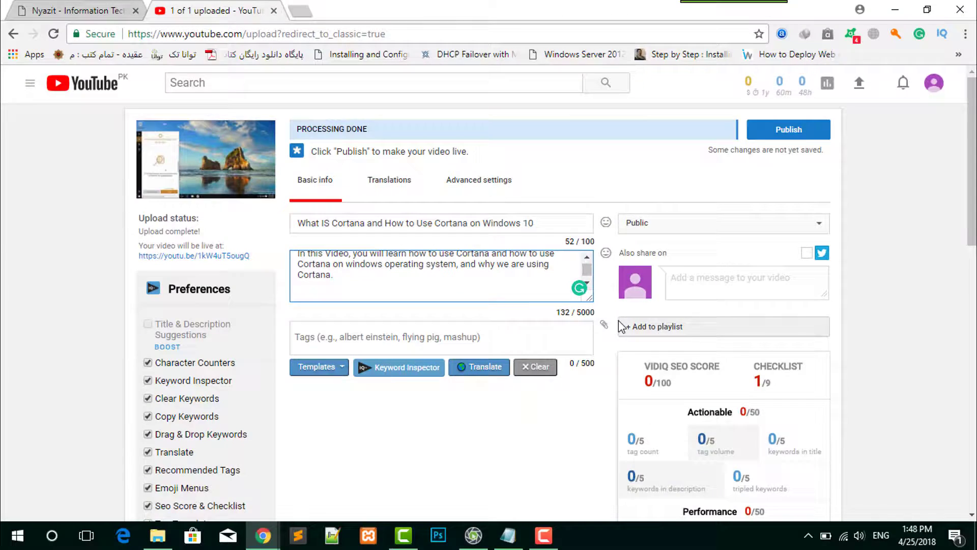
{"action": "scroll", "coordinate": [396, 298], "scroll_direction": "down", "scroll_amount": 2}
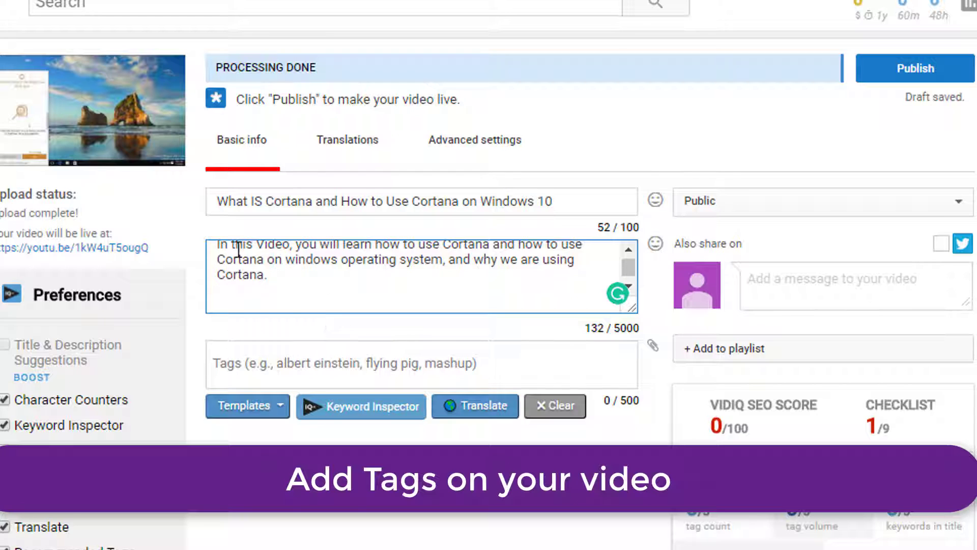
{"action": "scroll", "coordinate": [400, 305], "scroll_direction": "up", "scroll_amount": 1}
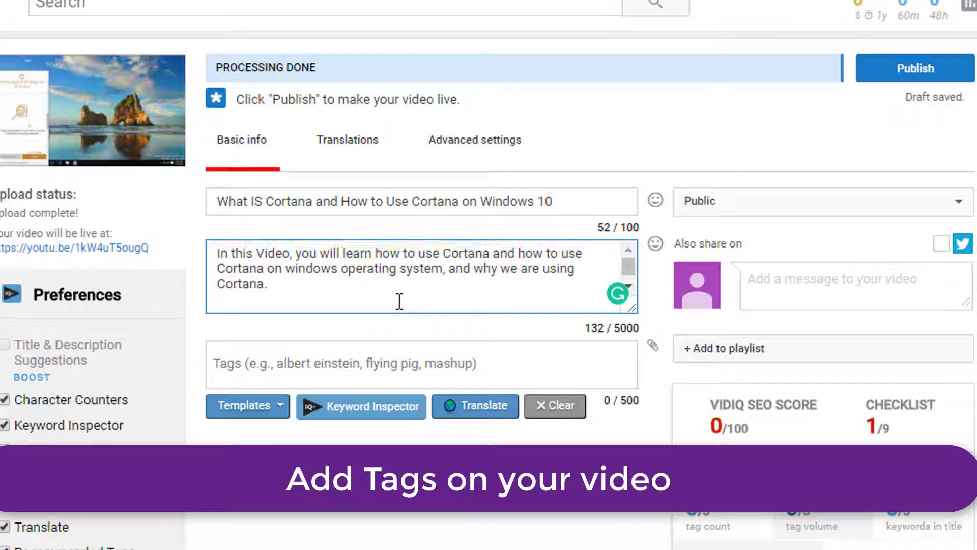
- Add the suggested tag "cortana" to the video
{"action": "left_click", "coordinate": [330, 373]}
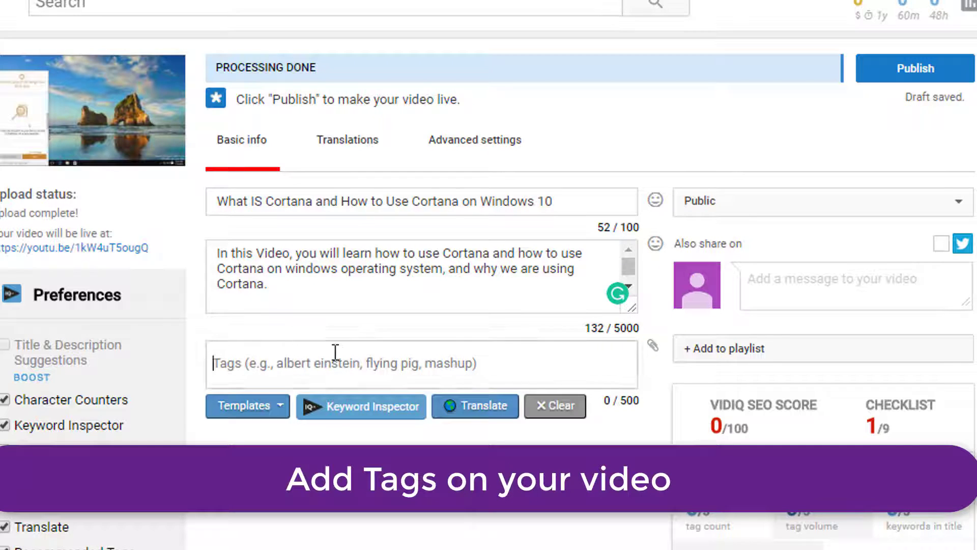
{"action": "type", "text": "co"}
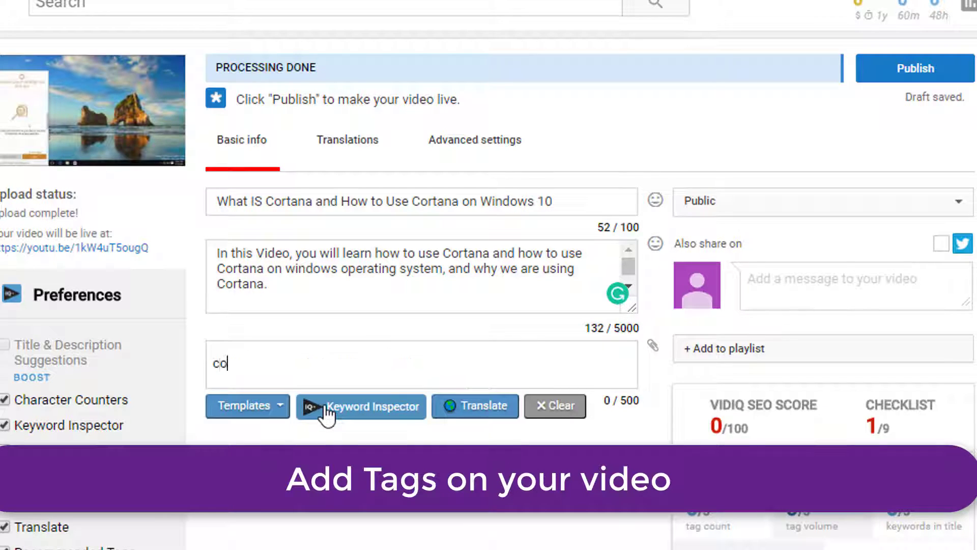
{"action": "type", "text": "rtana"}
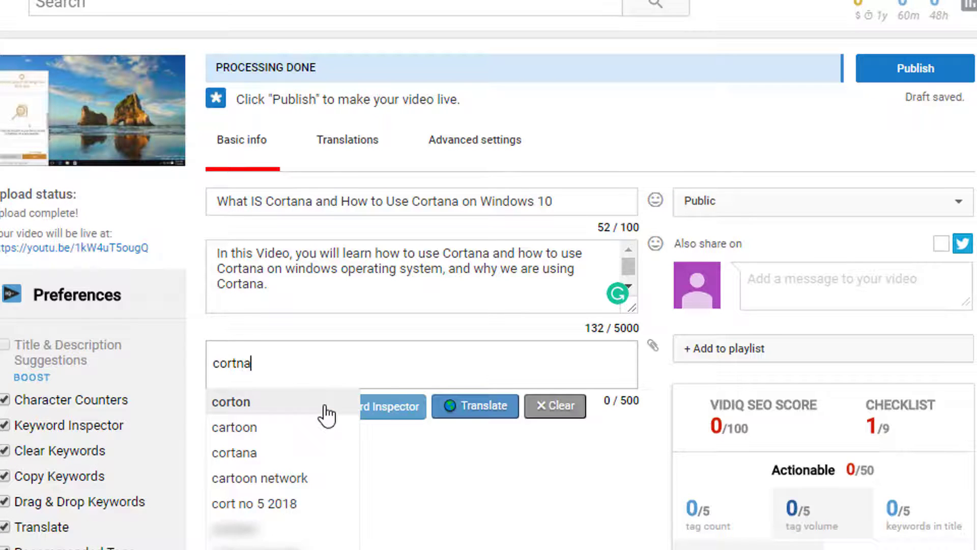
{"action": "key", "text": "BackSpace"}
{"action": "key", "text": "BackSpace"}
{"action": "type", "text": "ana"}
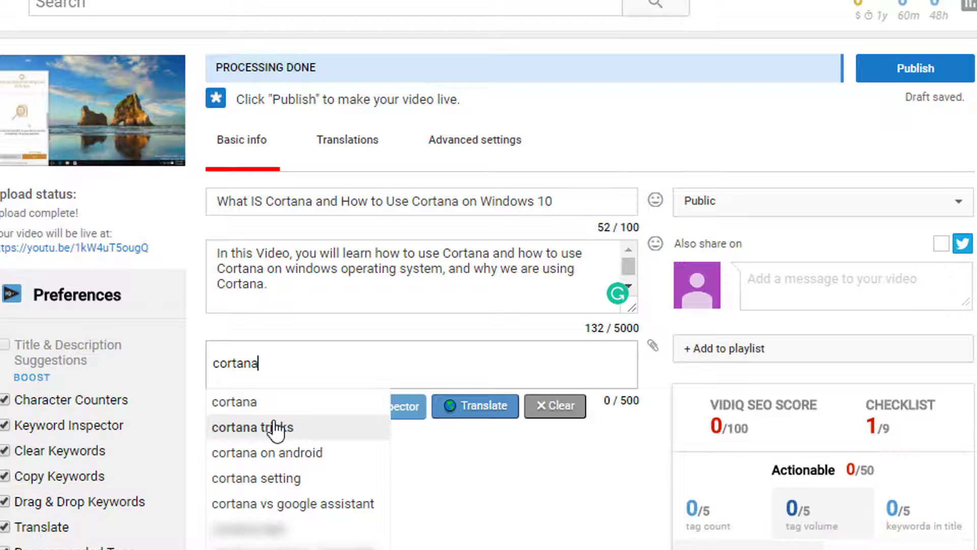
{"action": "left_click", "coordinate": [246, 411]}
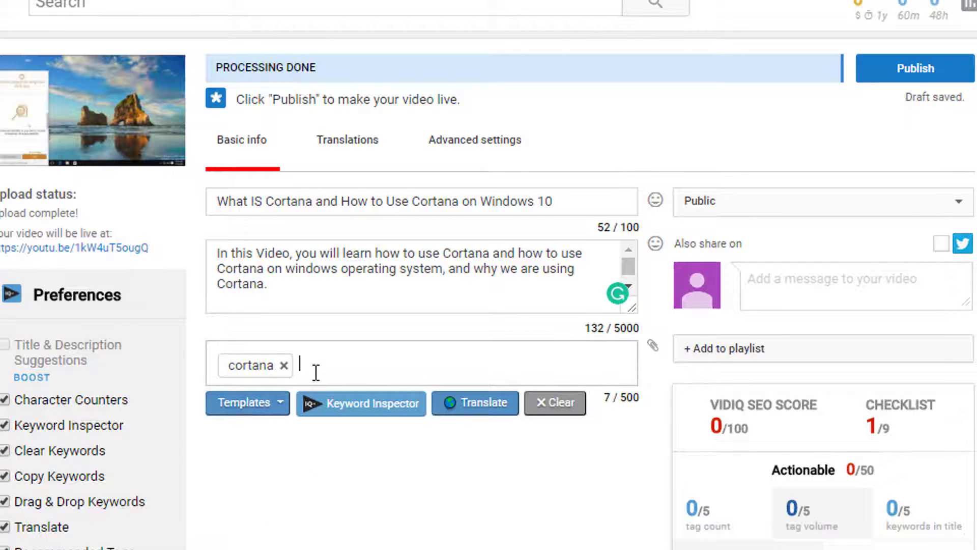
- Add the suggested tag "using cortana windows 10" and the tag "windows 10" to the video
{"action": "type", "text": "using"}
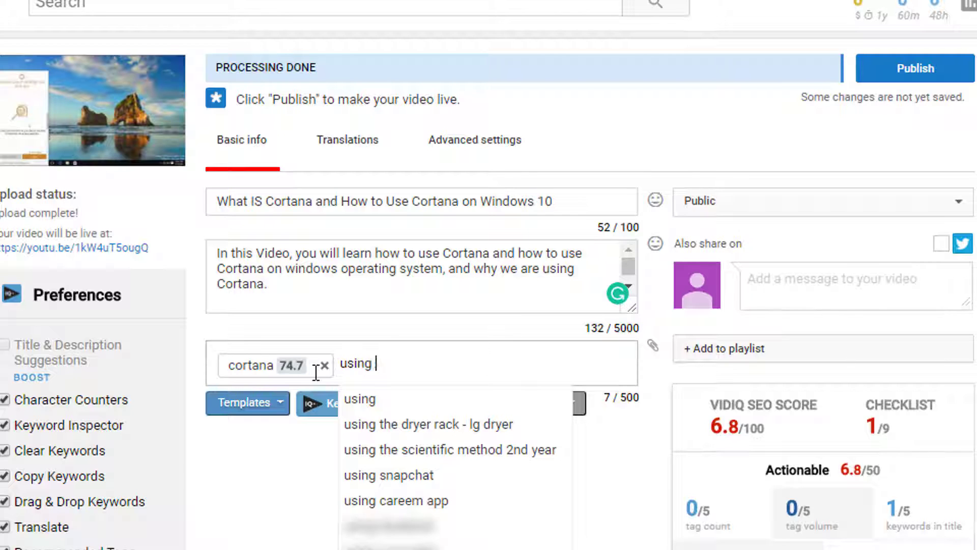
{"action": "type", "text": " cortan"}
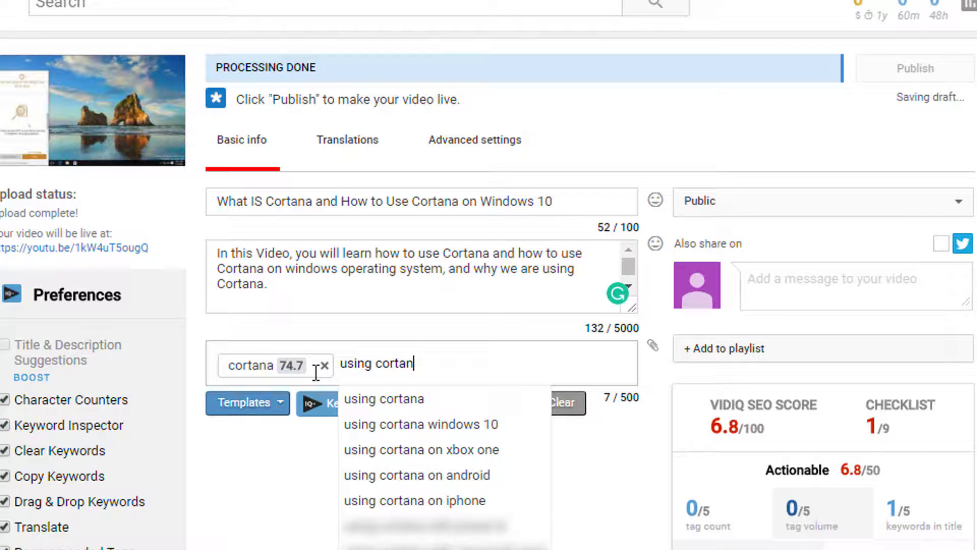
{"action": "left_click", "coordinate": [446, 423]}
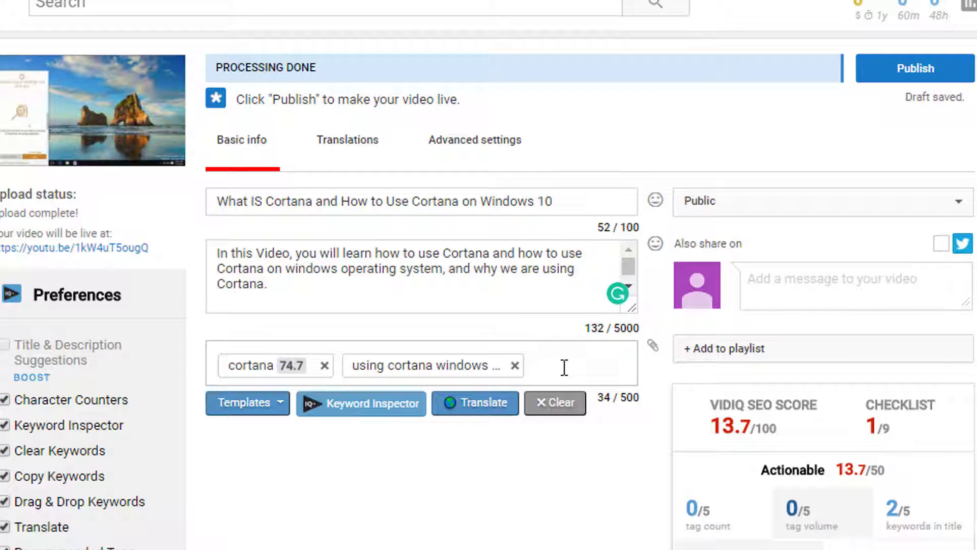
{"action": "type", "text": "windows "}
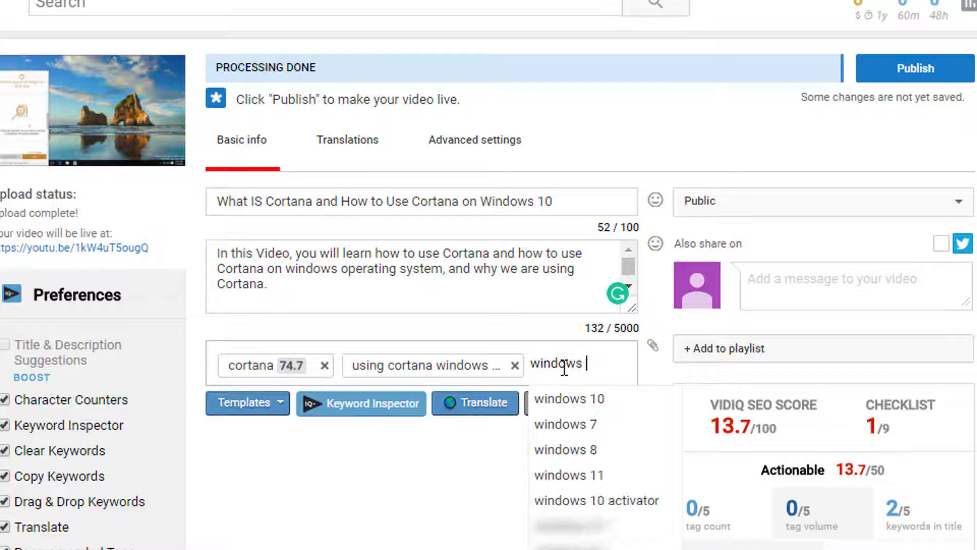
{"action": "type", "text": "10"}
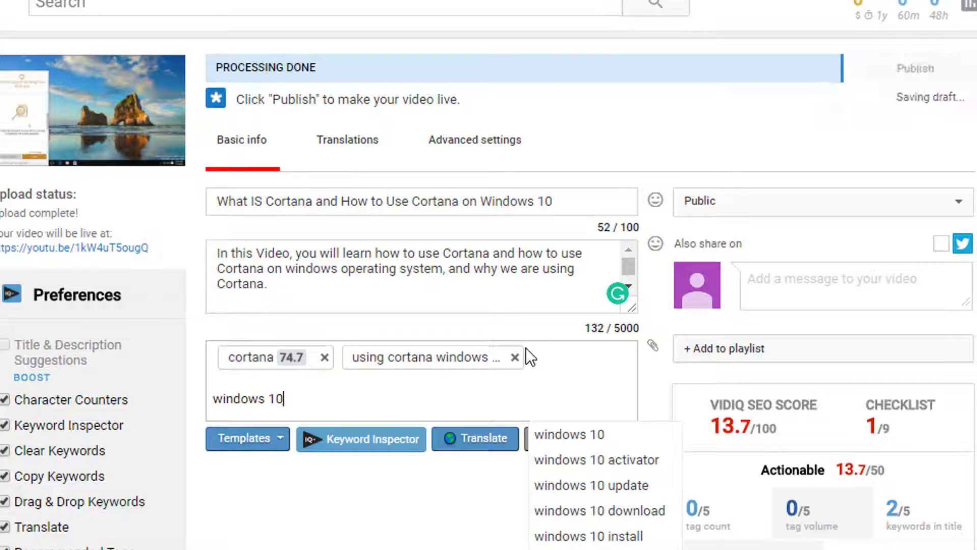
{"action": "key", "text": "Return"}
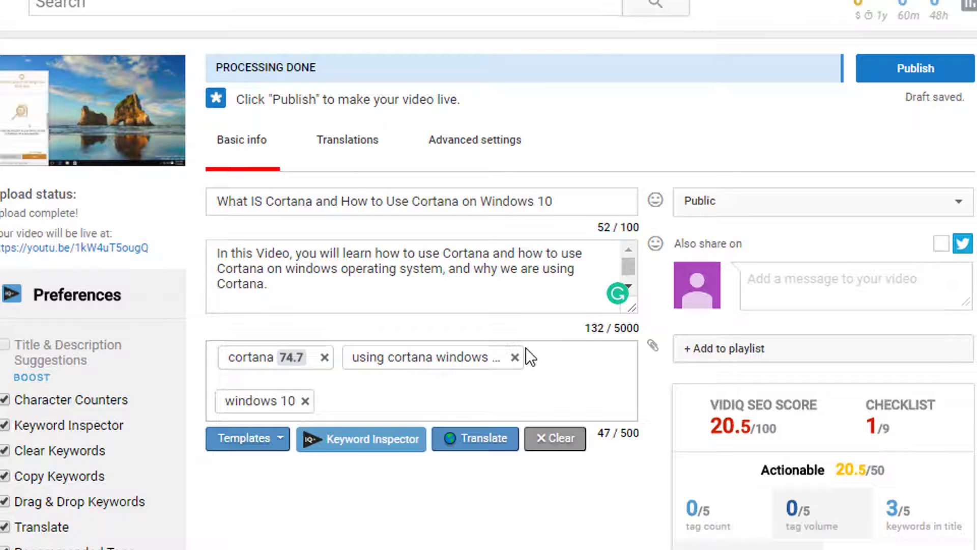
- Add the suggested tags "windows 10 cortana" and "use cortana offline" to the video
{"action": "type", "text": "windows "}
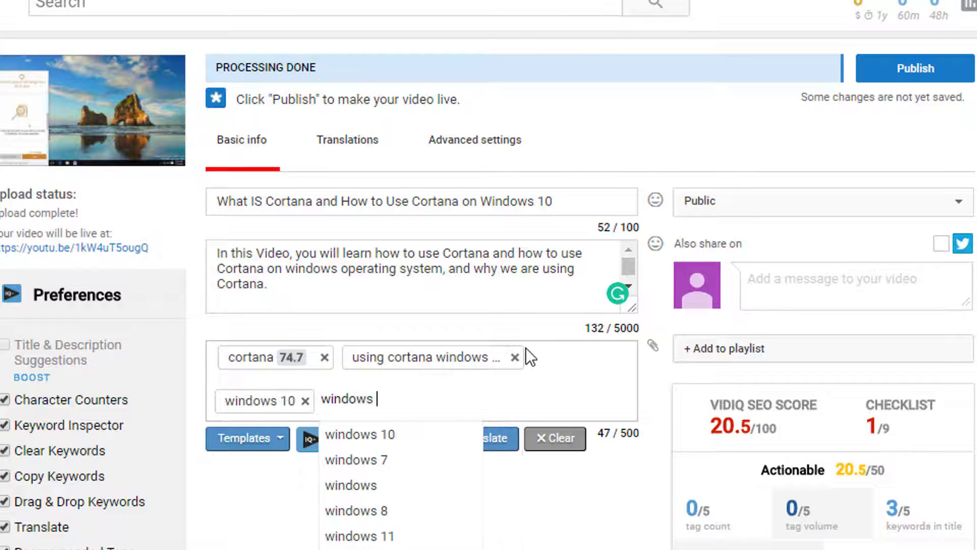
{"action": "type", "text": "10 co"}
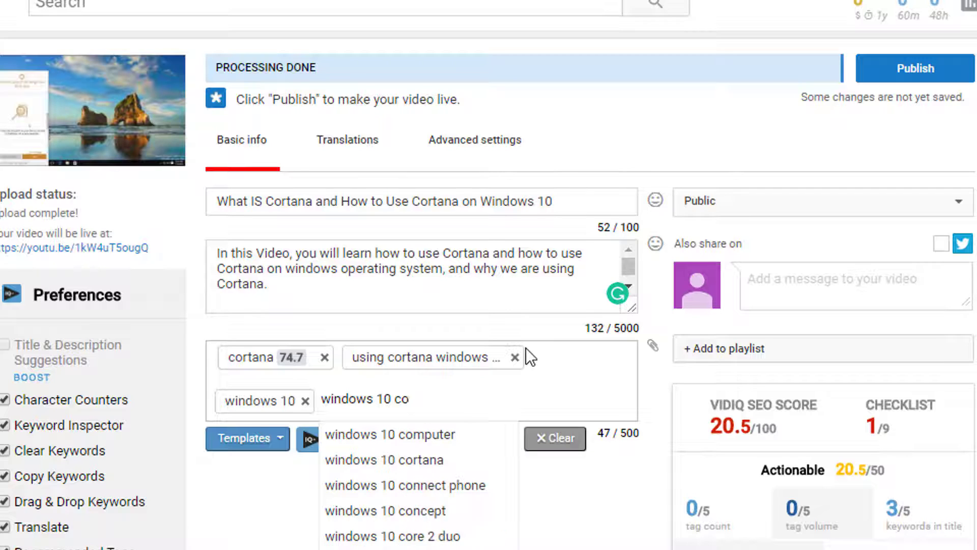
{"action": "type", "text": "rta"}
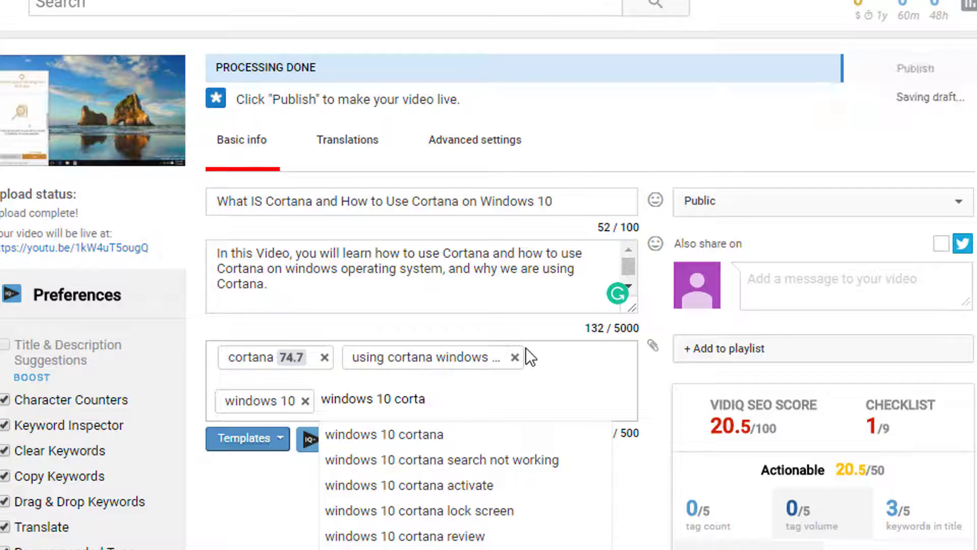
{"action": "left_click", "coordinate": [422, 435]}
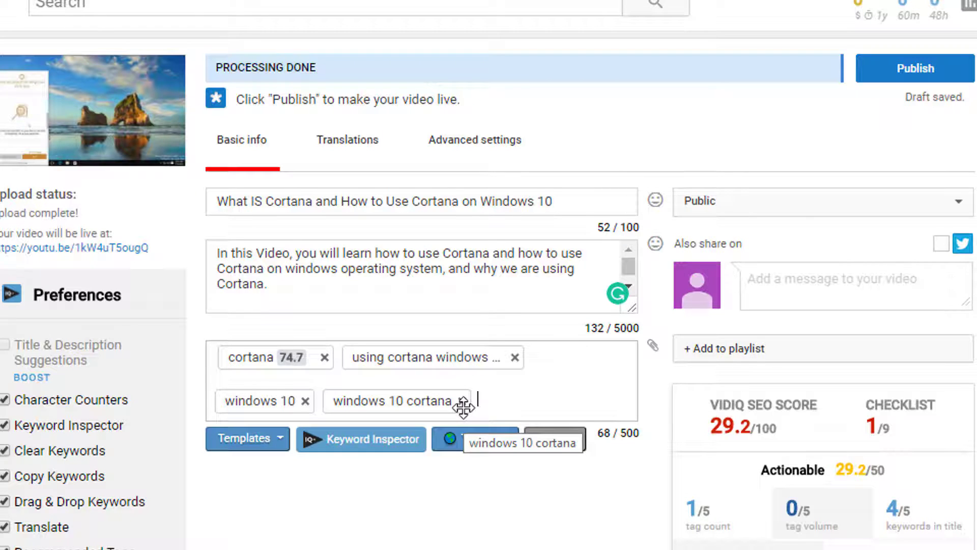
{"action": "type", "text": "use c"}
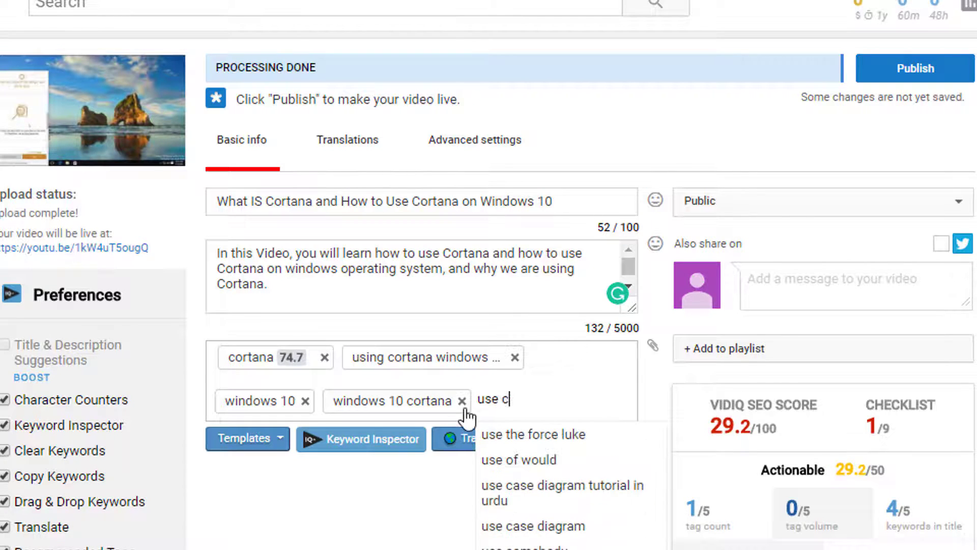
{"action": "type", "text": "ortana offline"}
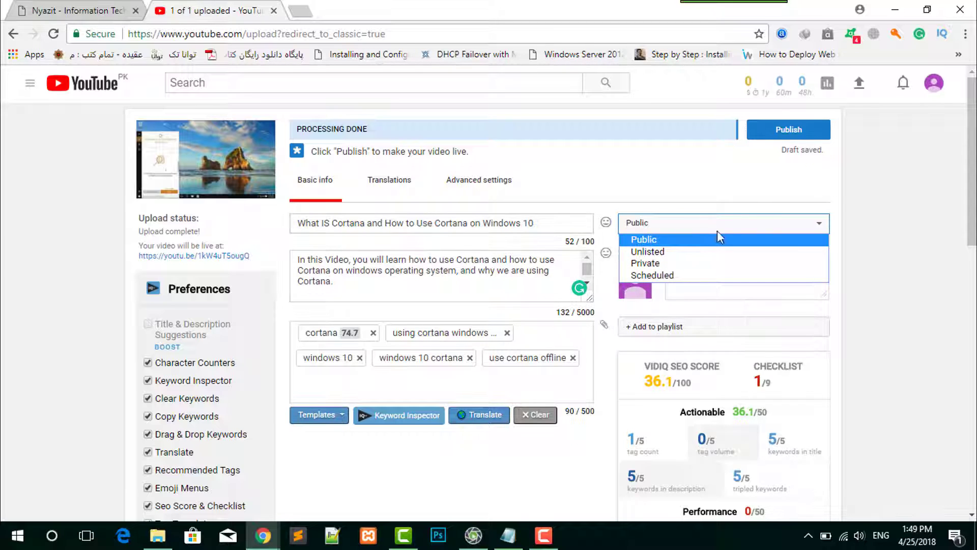
- Set the video's visibility to Public and use the first suggested image as its thumbnail
{"action": "left_click", "coordinate": [641, 234]}
{"action": "scroll", "coordinate": [587, 220], "scroll_direction": "down", "scroll_amount": 4}
{"action": "scroll", "coordinate": [583, 218], "scroll_direction": "down", "scroll_amount": 10}
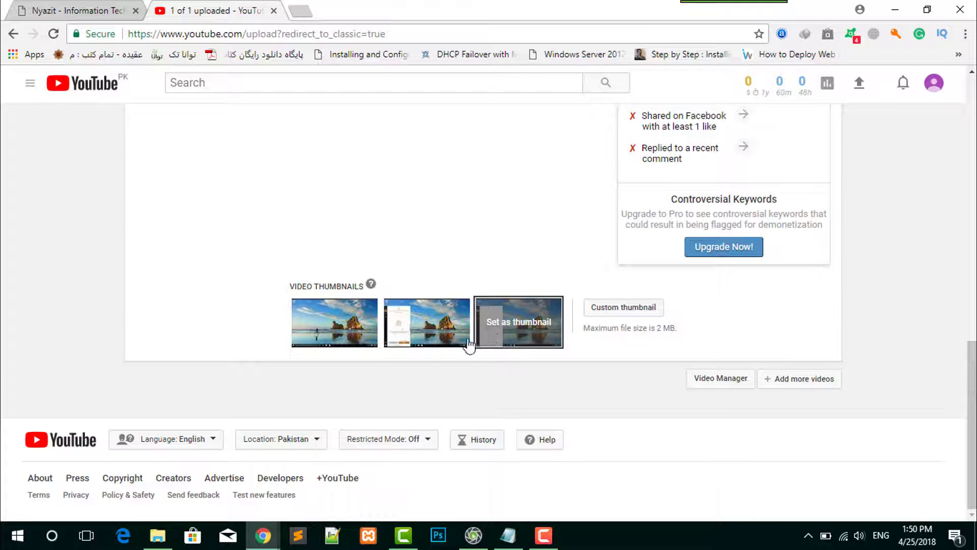
{"action": "left_click", "coordinate": [330, 346]}
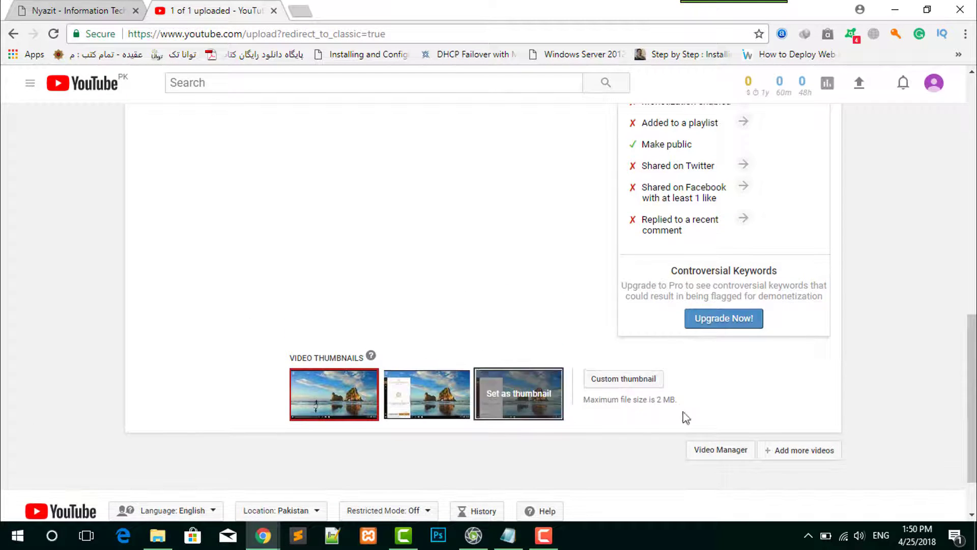
{"action": "left_click", "coordinate": [627, 379]}
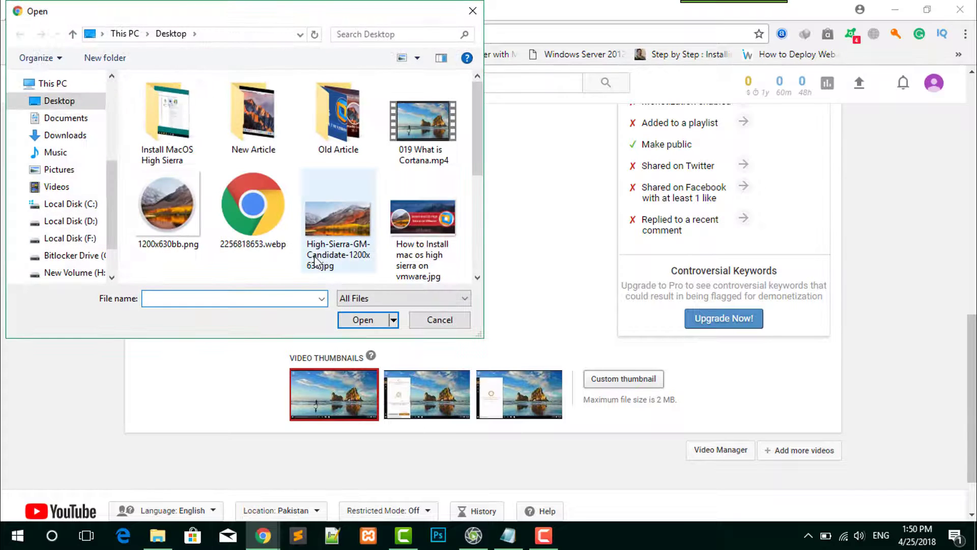
{"action": "scroll", "coordinate": [255, 203], "scroll_direction": "down", "scroll_amount": 5}
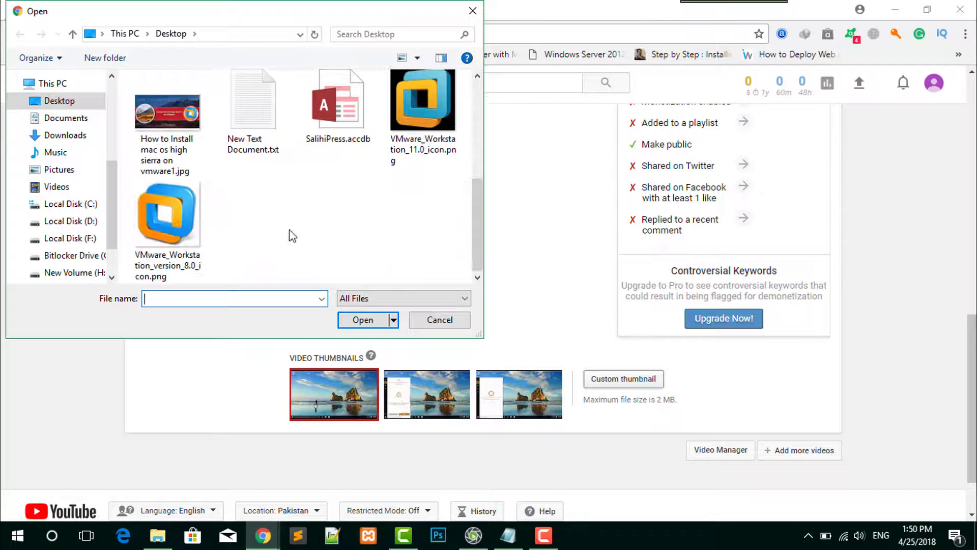
{"action": "scroll", "coordinate": [300, 237], "scroll_direction": "up", "scroll_amount": 5}
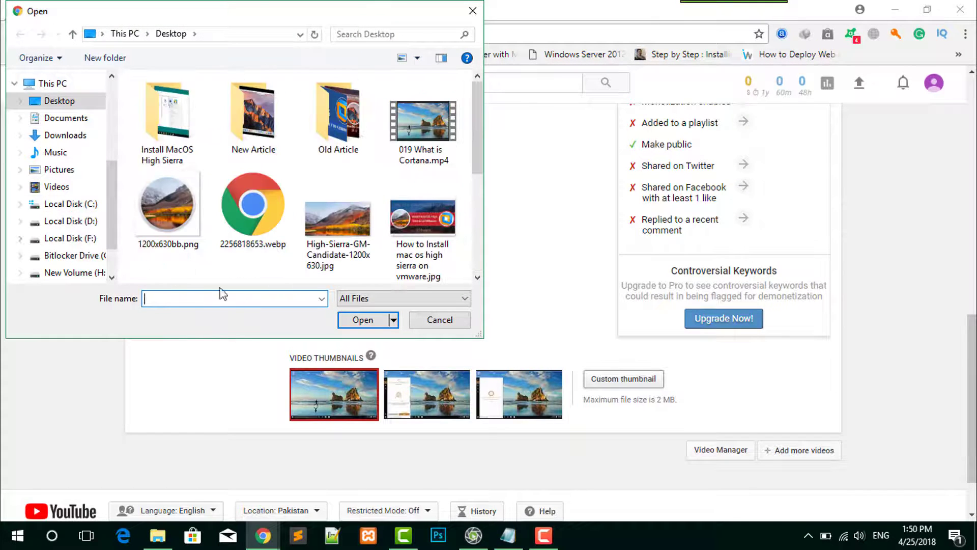
{"action": "left_click", "coordinate": [440, 319]}
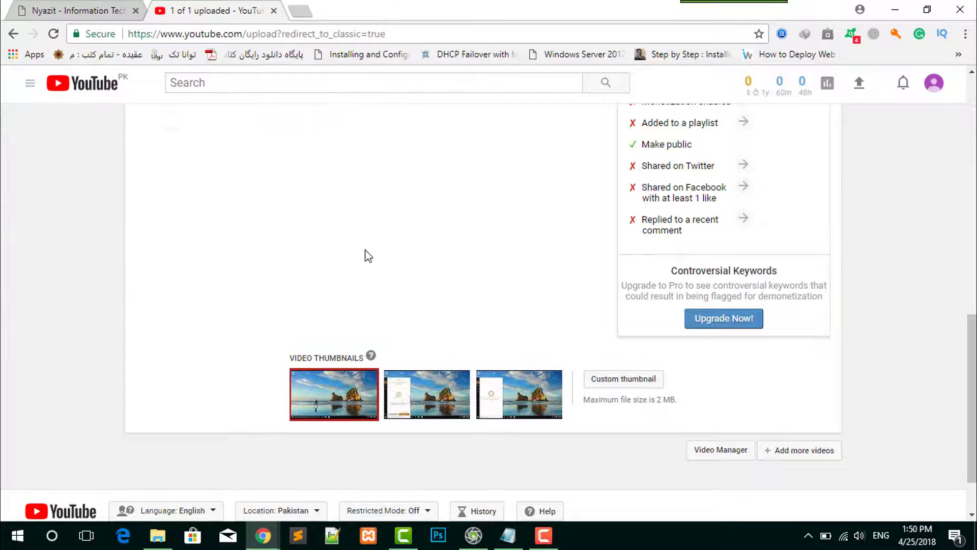
{"action": "scroll", "coordinate": [654, 332], "scroll_direction": "up", "scroll_amount": 10}
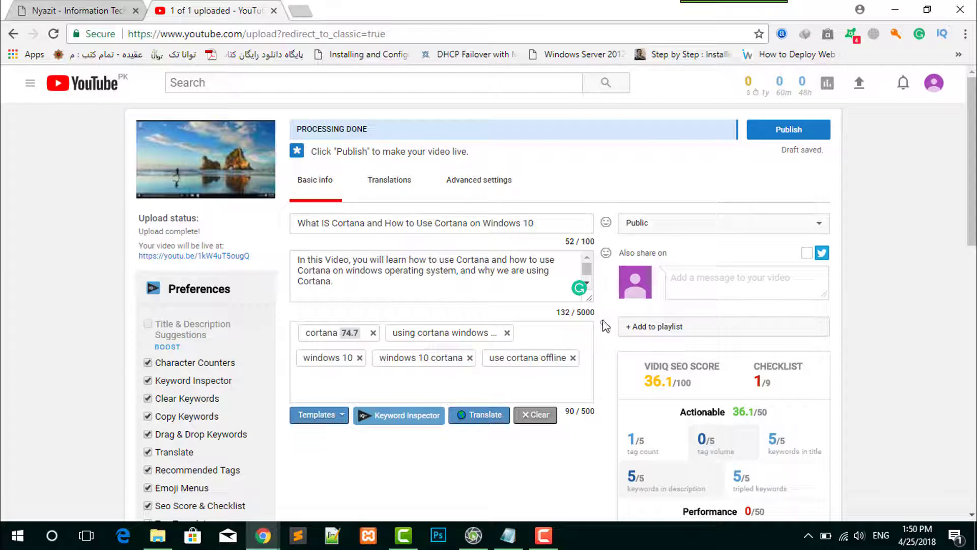
{"action": "left_click", "coordinate": [669, 328]}
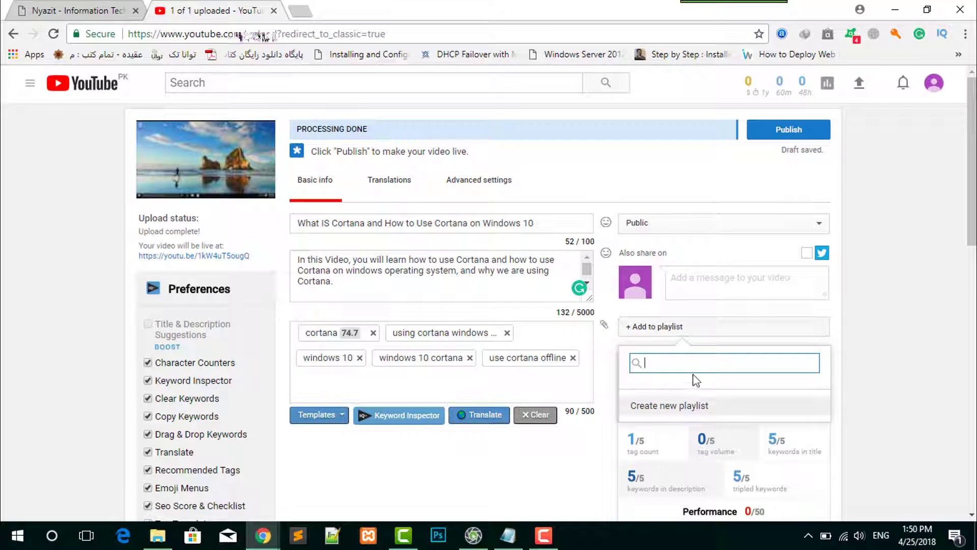
{"action": "left_click", "coordinate": [906, 332]}
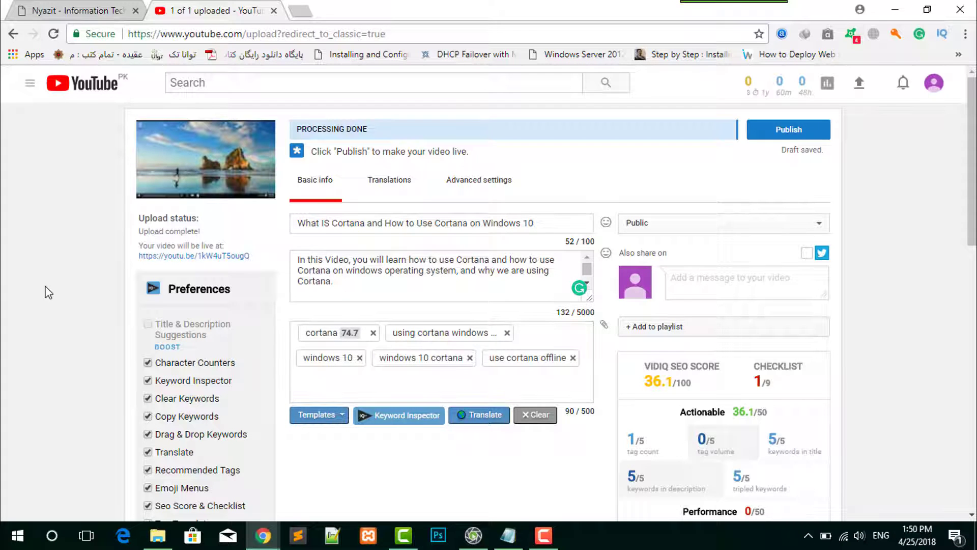
- Add a question mark to the end of the video title and publish the video
{"action": "left_click", "coordinate": [540, 223]}
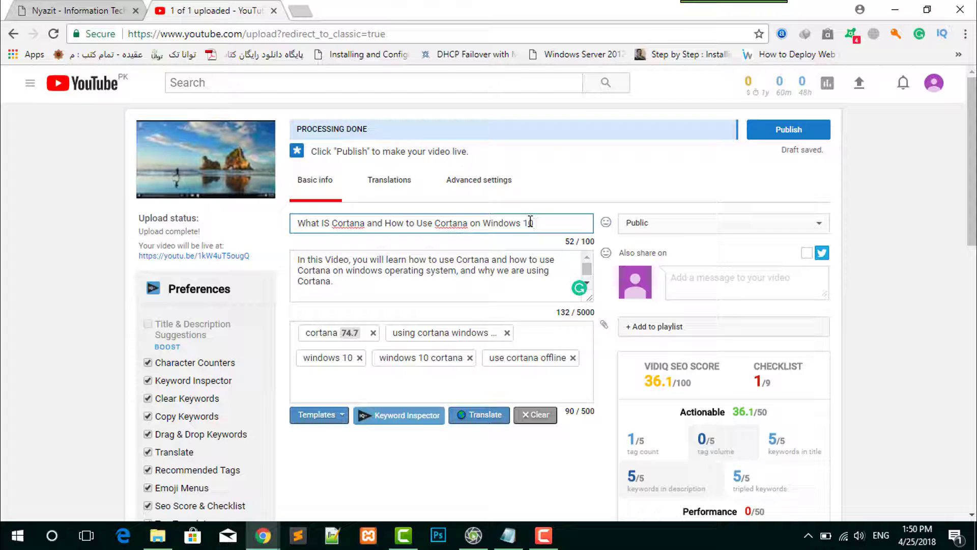
{"action": "type", "text": "?"}
{"action": "scroll", "coordinate": [881, 300], "scroll_direction": "down", "scroll_amount": 7}
{"action": "scroll", "coordinate": [881, 300], "scroll_direction": "up", "scroll_amount": 4}
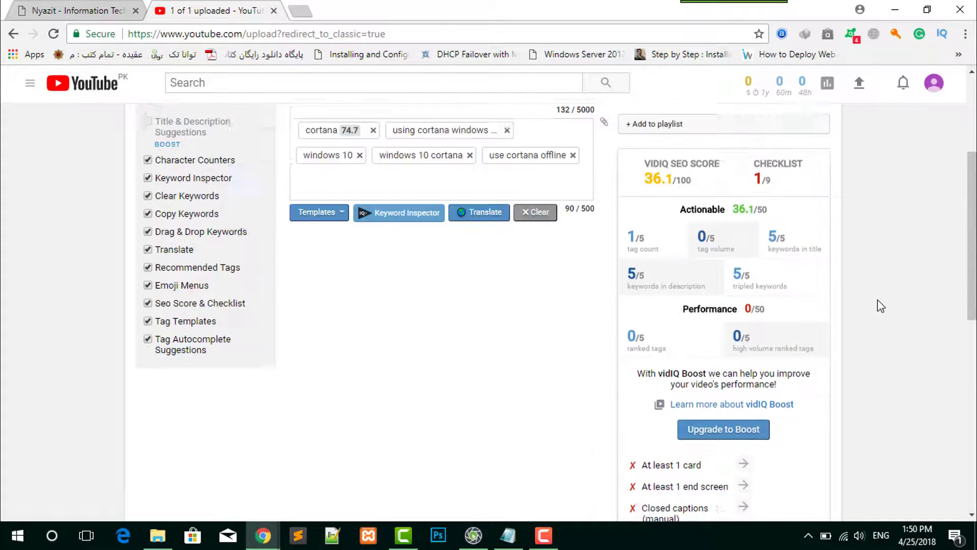
{"action": "scroll", "coordinate": [881, 306], "scroll_direction": "up", "scroll_amount": 3}
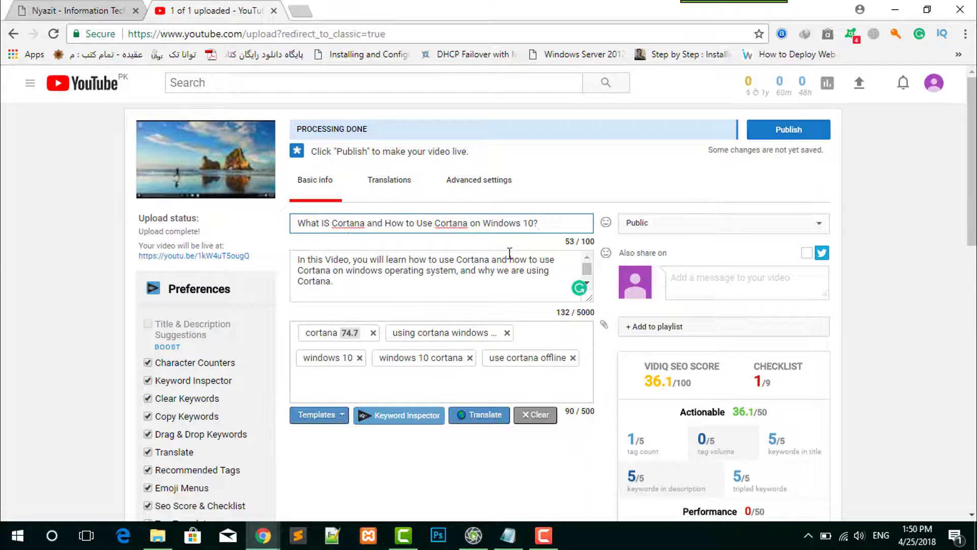
{"action": "left_click", "coordinate": [784, 138]}
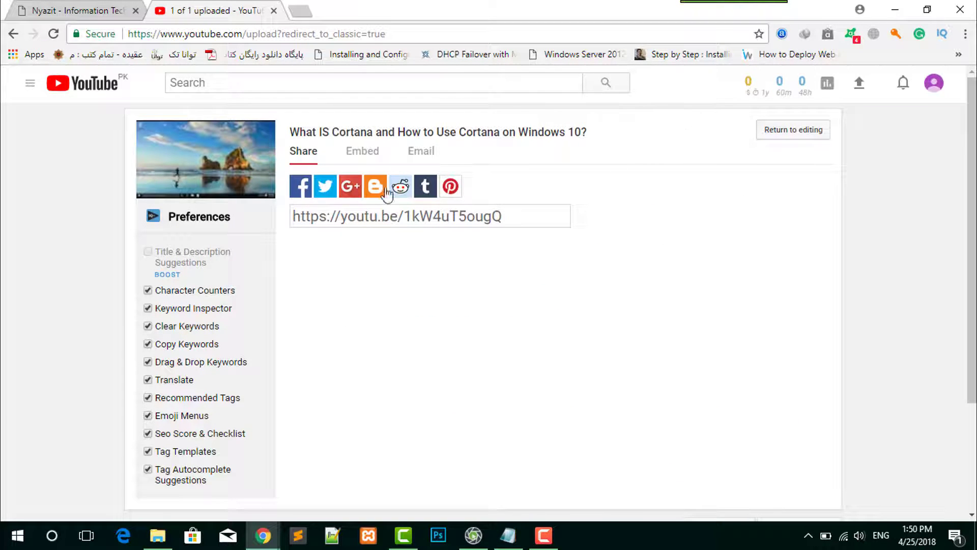
- Open the published video's watch page, mute playback, and review its title, description and optimization checklist
{"action": "left_click", "coordinate": [203, 176]}
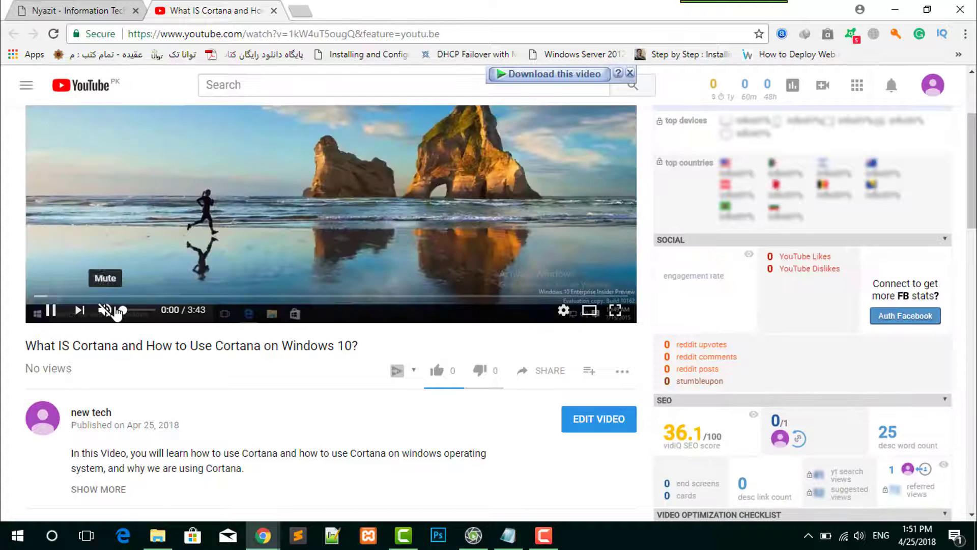
{"action": "left_click", "coordinate": [104, 310]}
{"action": "scroll", "coordinate": [318, 319], "scroll_direction": "up", "scroll_amount": 3}
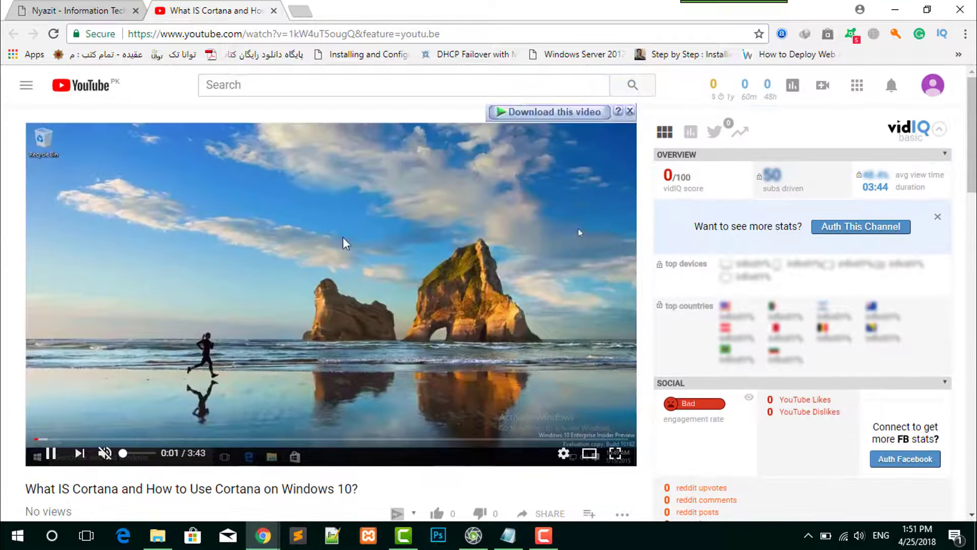
{"action": "scroll", "coordinate": [46, 279], "scroll_direction": "down", "scroll_amount": 3}
{"action": "scroll", "coordinate": [81, 229], "scroll_direction": "up", "scroll_amount": 3}
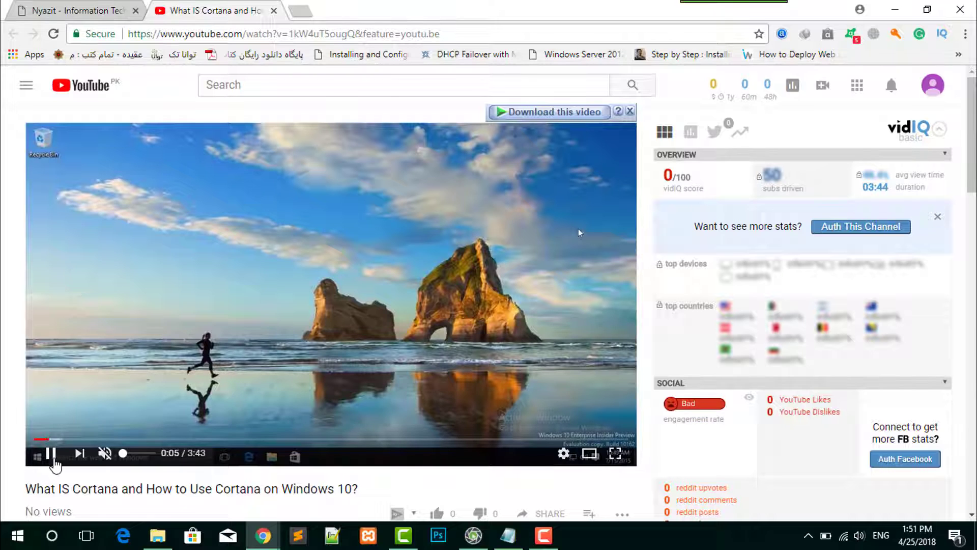
{"action": "scroll", "coordinate": [61, 382], "scroll_direction": "down", "scroll_amount": 8}
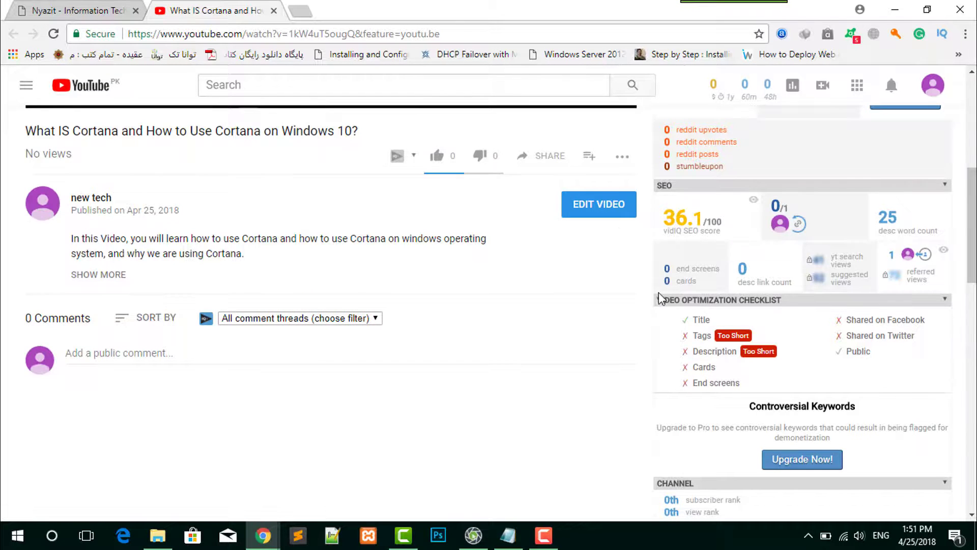
{"action": "scroll", "coordinate": [179, 335], "scroll_direction": "up", "scroll_amount": 3}
- Go to the page of the channel that published the video and start customizing the channel
{"action": "left_click", "coordinate": [89, 344]}
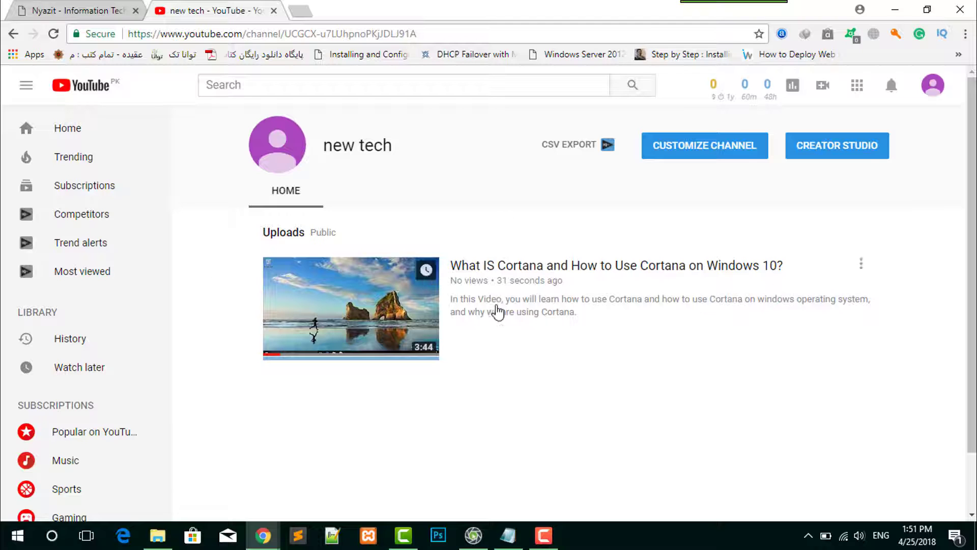
{"action": "scroll", "coordinate": [291, 355], "scroll_direction": "down", "scroll_amount": 1}
{"action": "scroll", "coordinate": [291, 355], "scroll_direction": "up", "scroll_amount": 2}
{"action": "left_click", "coordinate": [688, 148]}
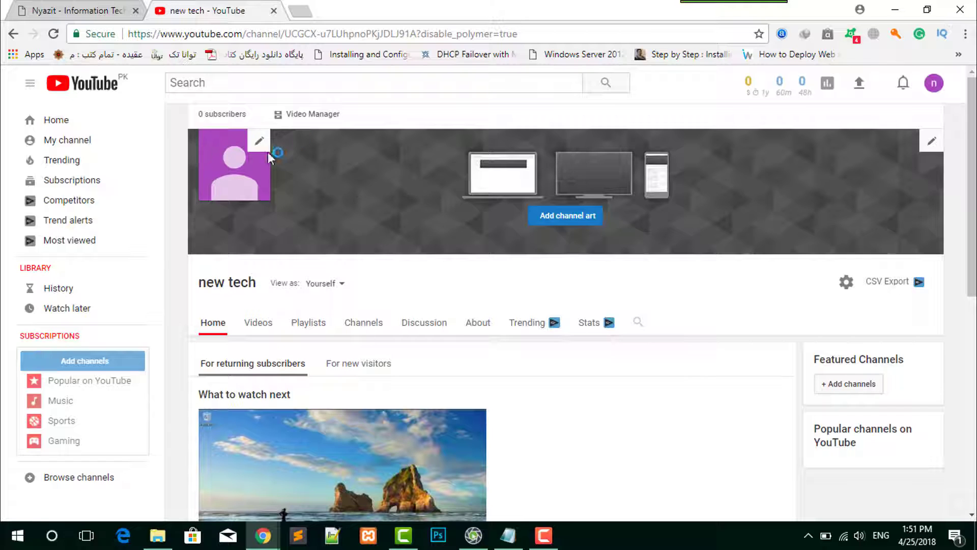
- Edit the channel icon by uploading the blue-and-orange VMware logo image from the Desktop as the Google profile photo
{"action": "left_click", "coordinate": [260, 143]}
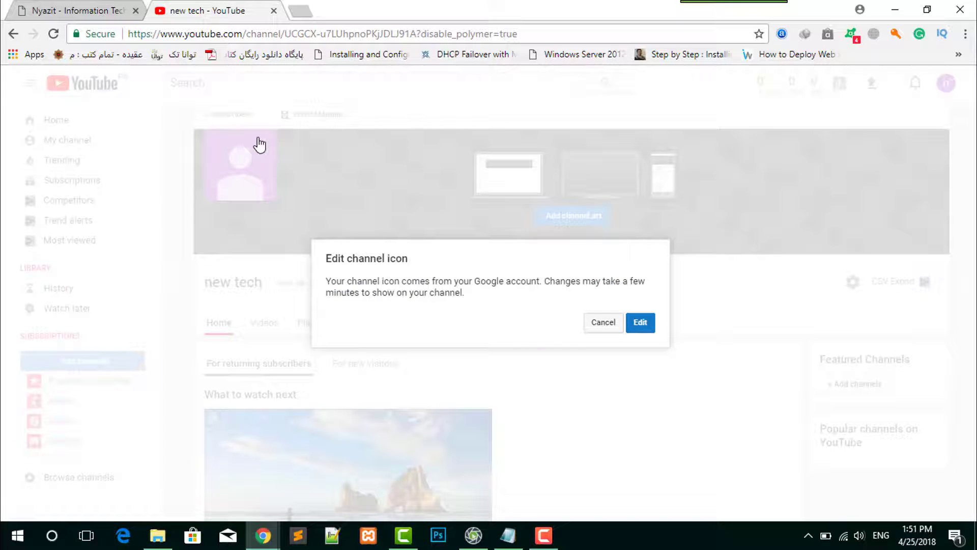
{"action": "left_click", "coordinate": [644, 325]}
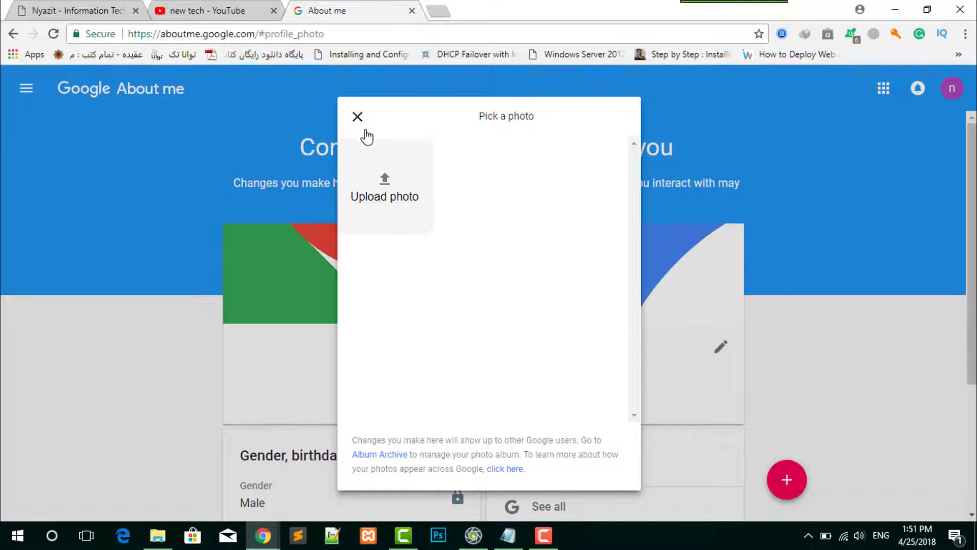
{"action": "left_click", "coordinate": [386, 187]}
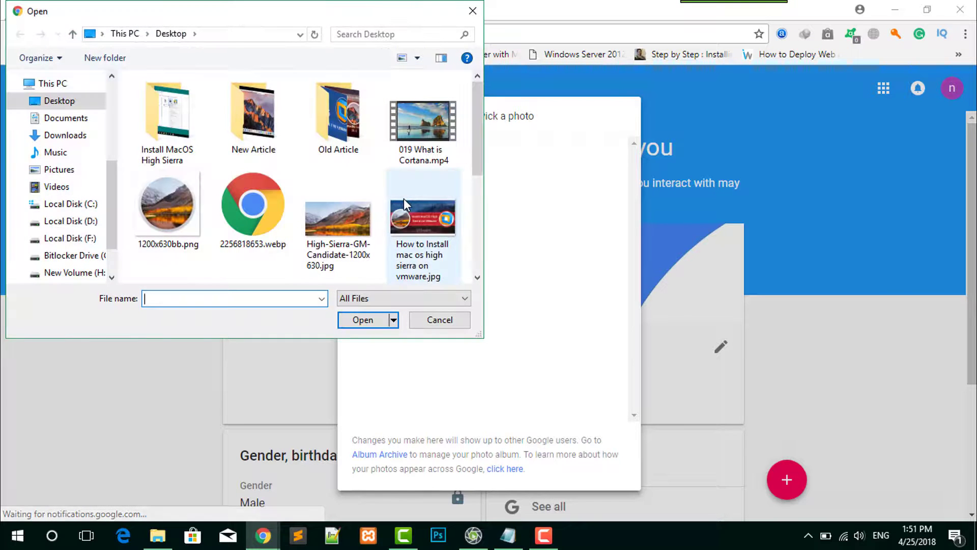
{"action": "left_click", "coordinate": [259, 212]}
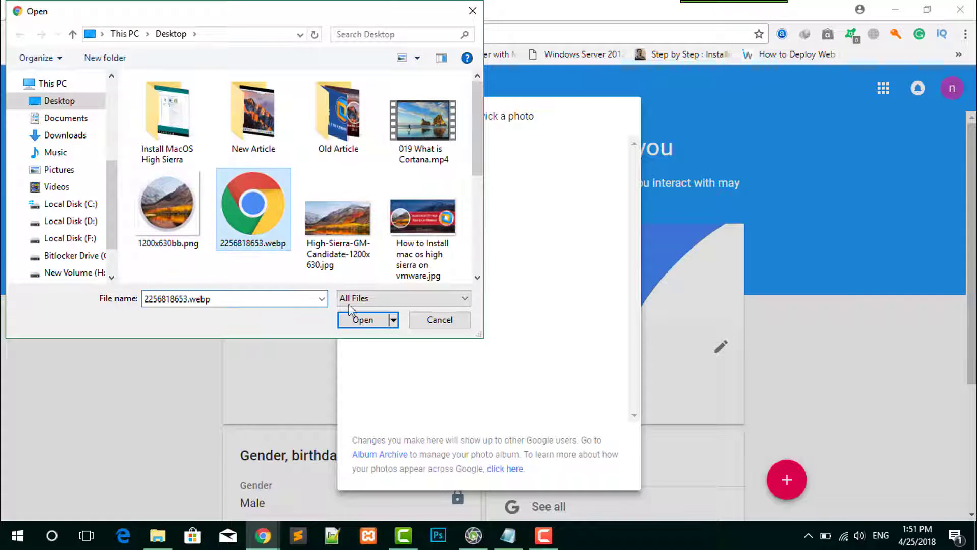
{"action": "left_click", "coordinate": [372, 321]}
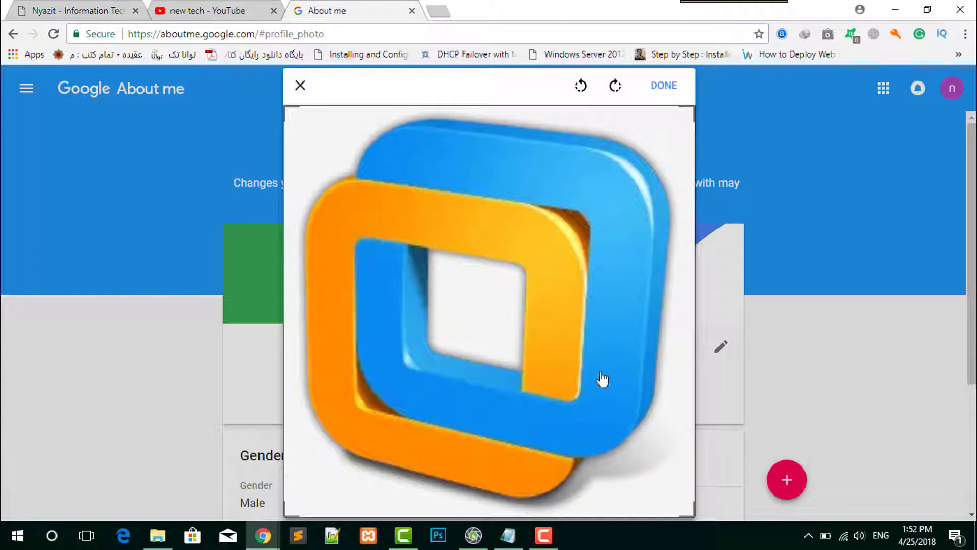
{"action": "left_click", "coordinate": [661, 91]}
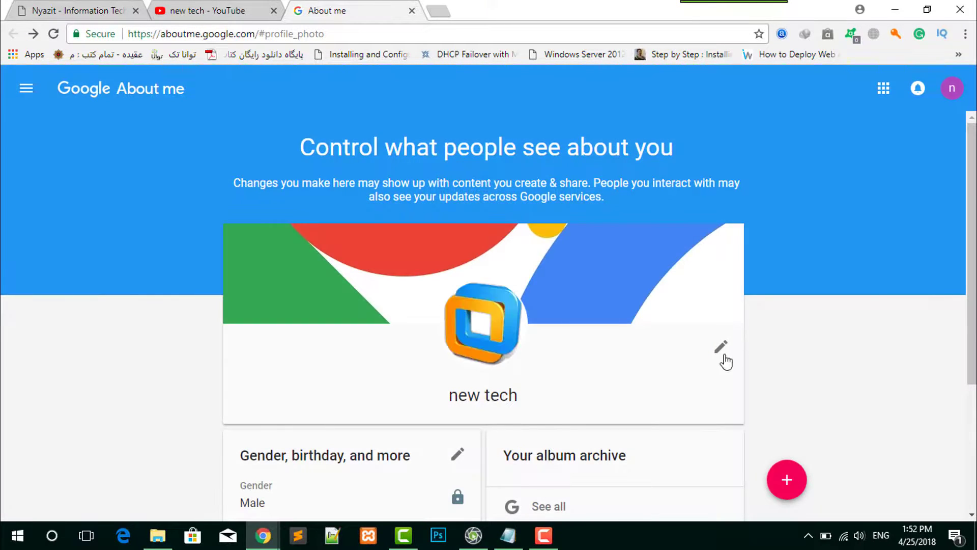
- Set the Google profile's cover photo to "How to Install mac os high sierra on vmware1.jpg" from the Desktop and save the profile
{"action": "left_click", "coordinate": [721, 350]}
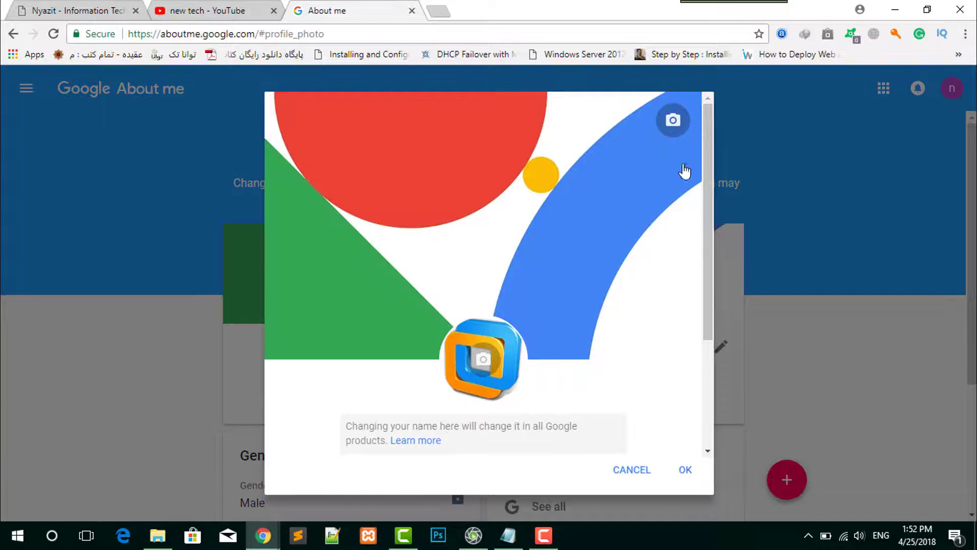
{"action": "left_click", "coordinate": [673, 121]}
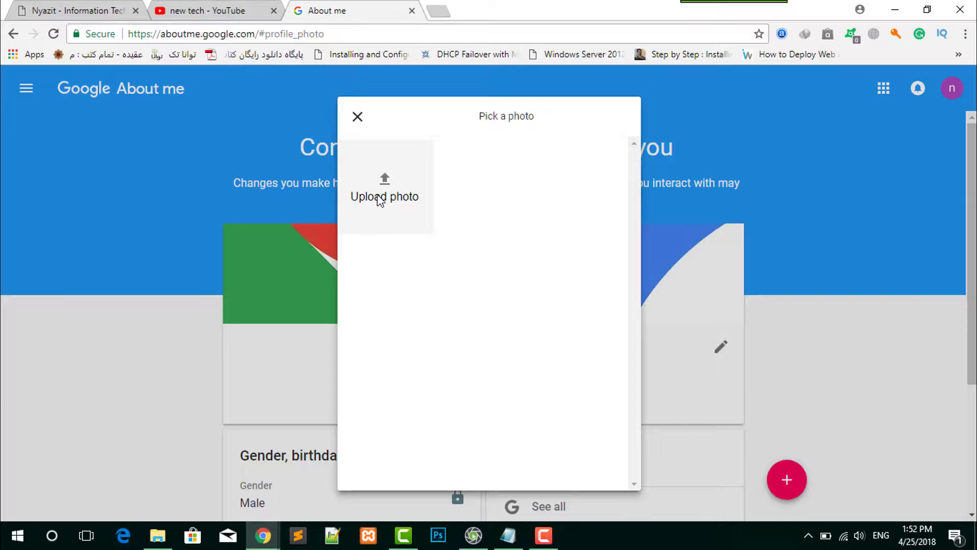
{"action": "left_click", "coordinate": [380, 197]}
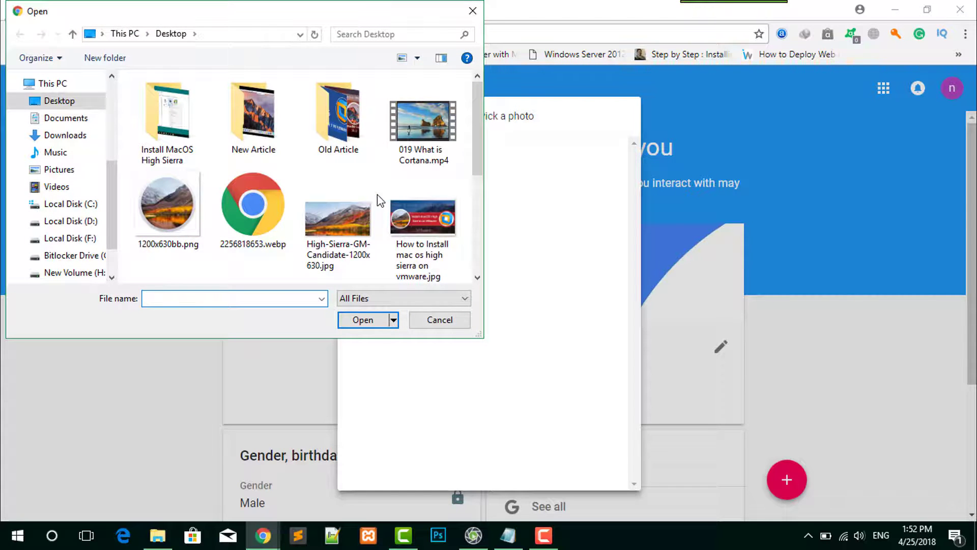
{"action": "scroll", "coordinate": [379, 198], "scroll_direction": "down", "scroll_amount": 3}
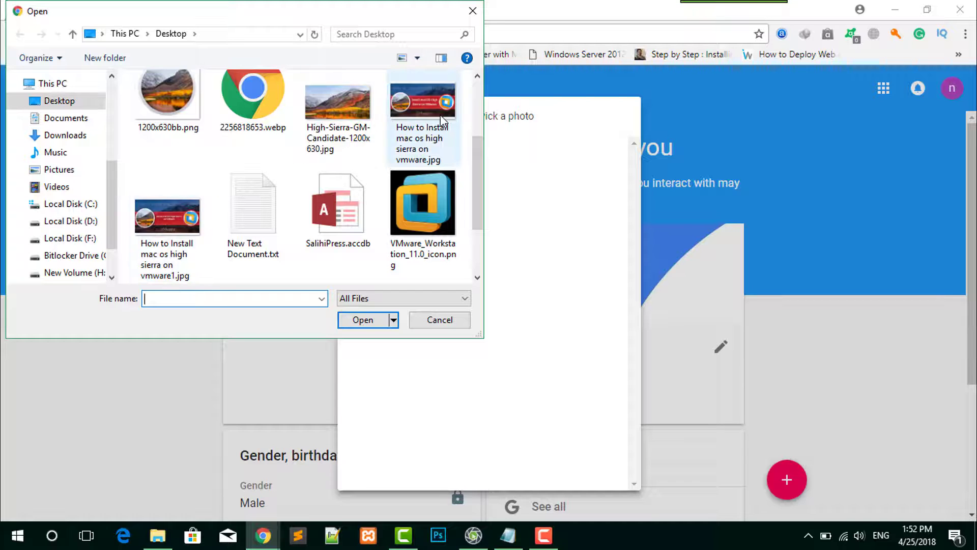
{"action": "left_click", "coordinate": [155, 232]}
{"action": "left_click", "coordinate": [363, 319]}
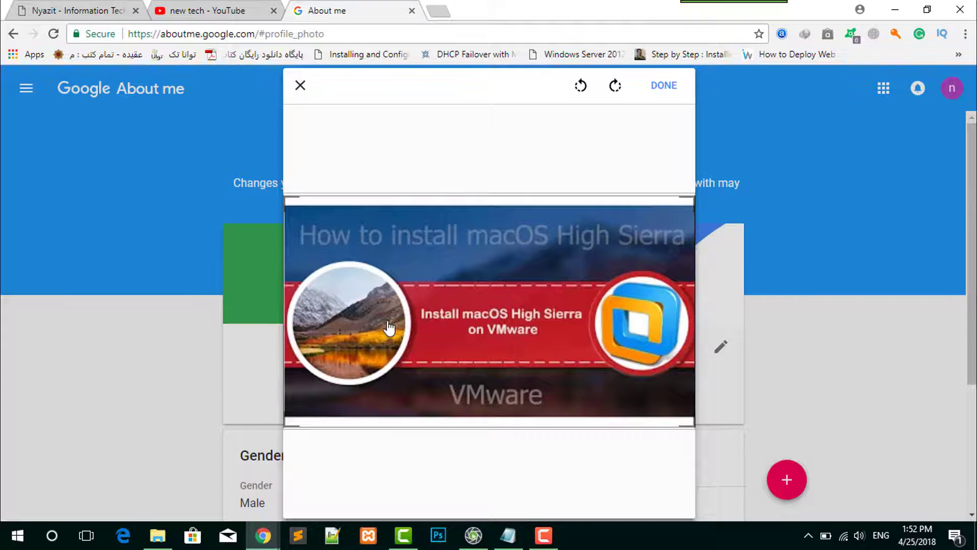
{"action": "left_click", "coordinate": [673, 94]}
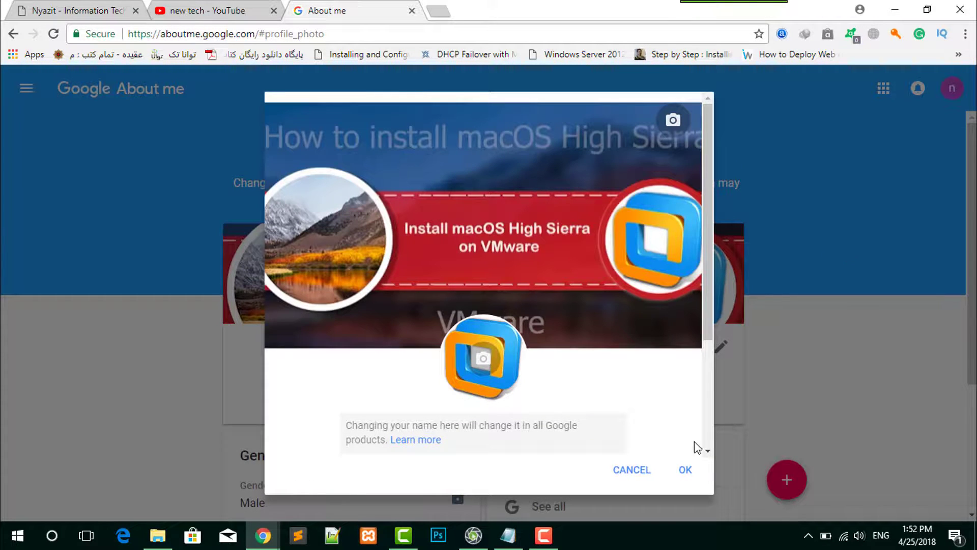
{"action": "left_click", "coordinate": [688, 469]}
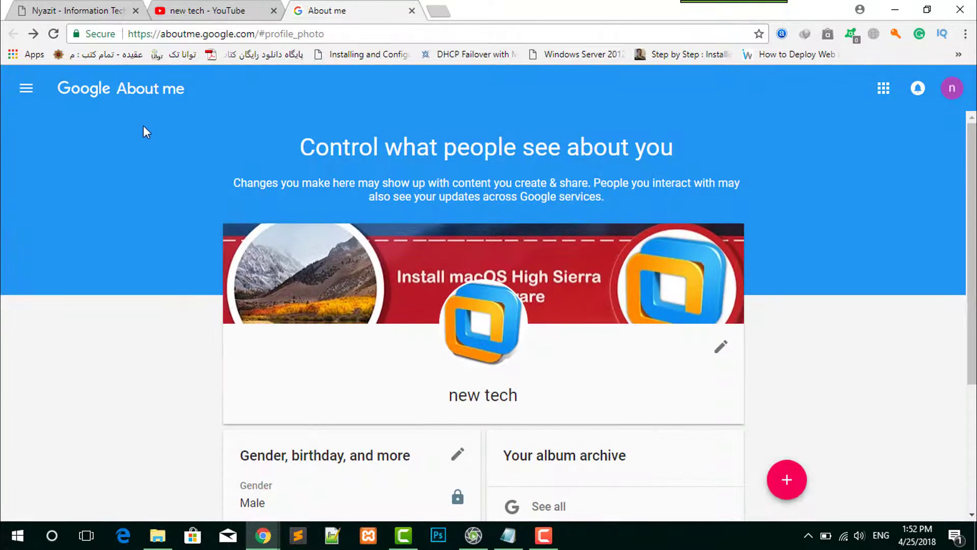
- Reload the YouTube channel page to check its icon and close the Google About me page
{"action": "left_click", "coordinate": [213, 6]}
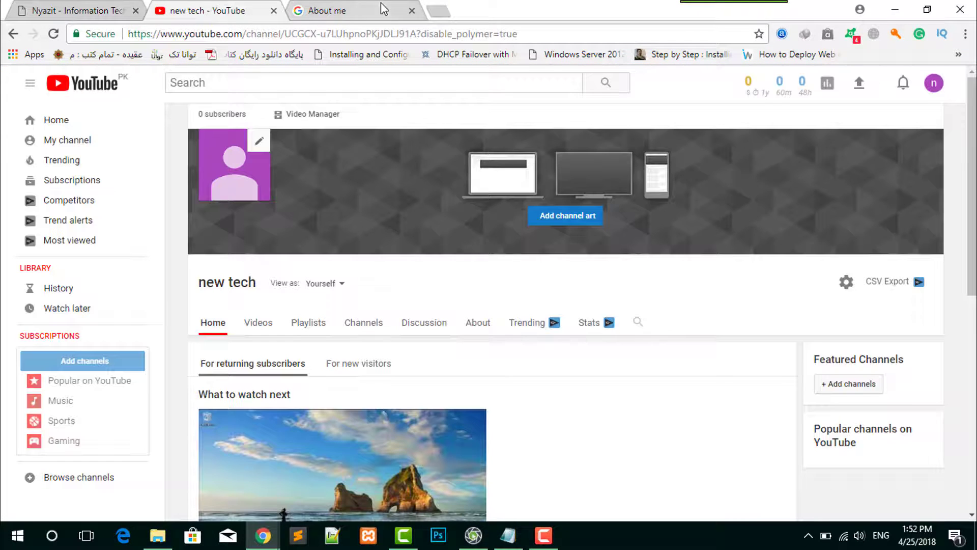
{"action": "left_click", "coordinate": [53, 34]}
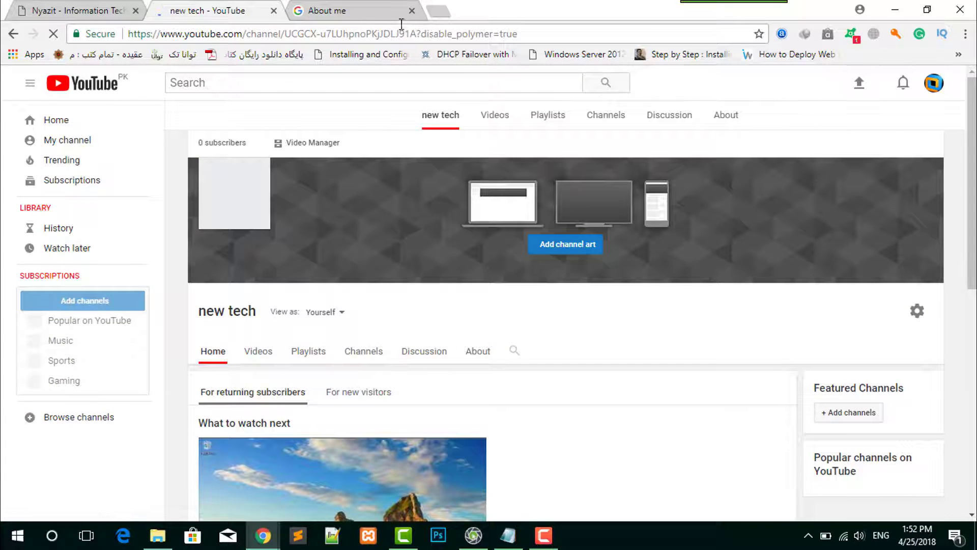
{"action": "left_click", "coordinate": [412, 10]}
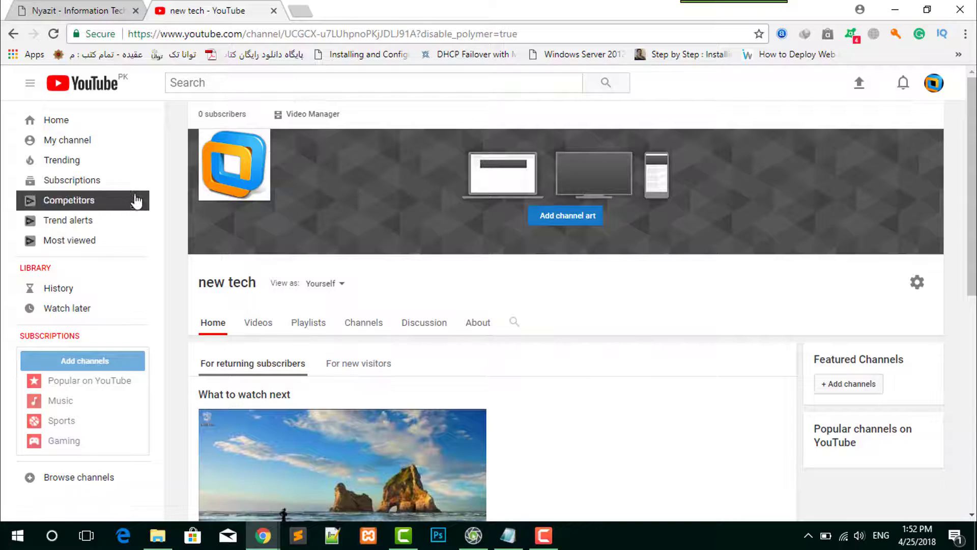
- Open the new tech channel from the YouTube home page, look through its Videos, Playlists and Channels sections, and open the Cortana video
{"action": "left_click", "coordinate": [76, 123]}
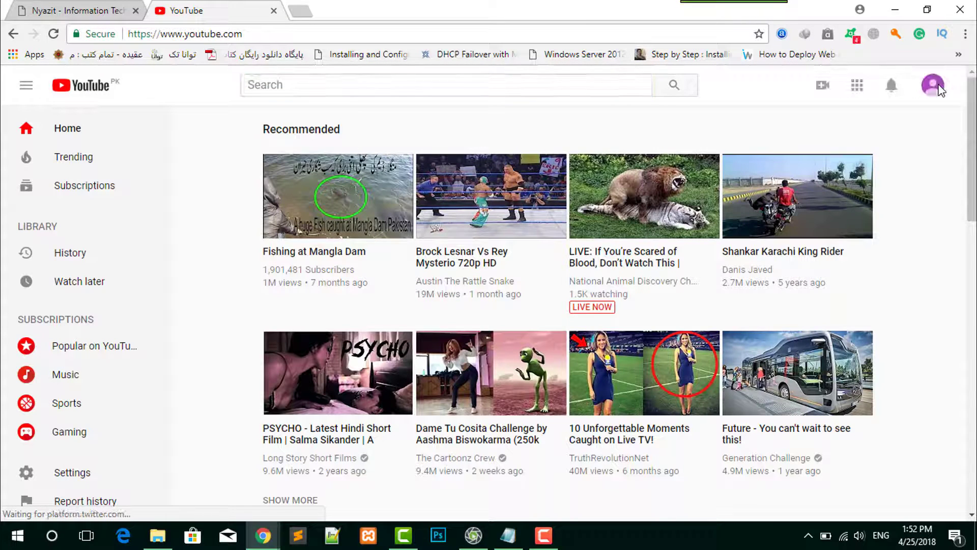
{"action": "left_click", "coordinate": [936, 87]}
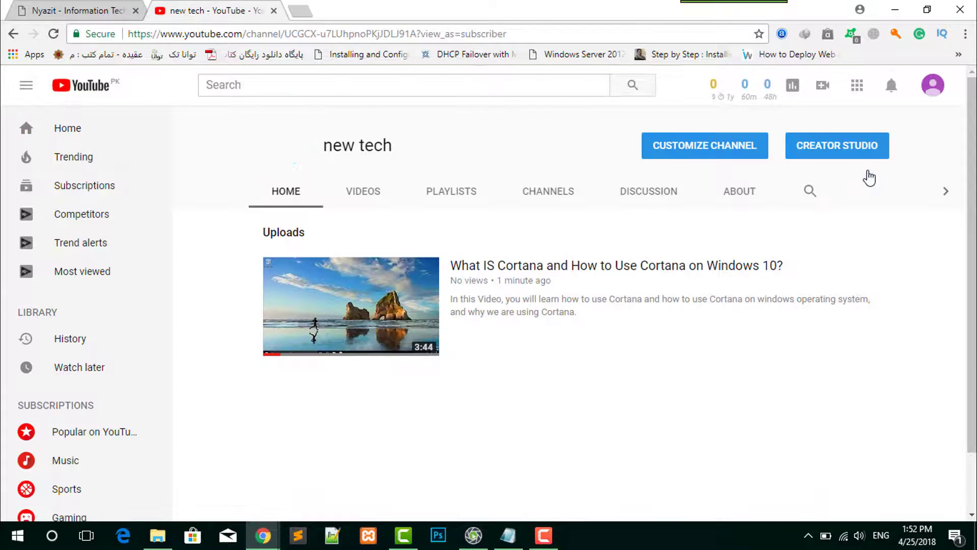
{"action": "left_click", "coordinate": [372, 188]}
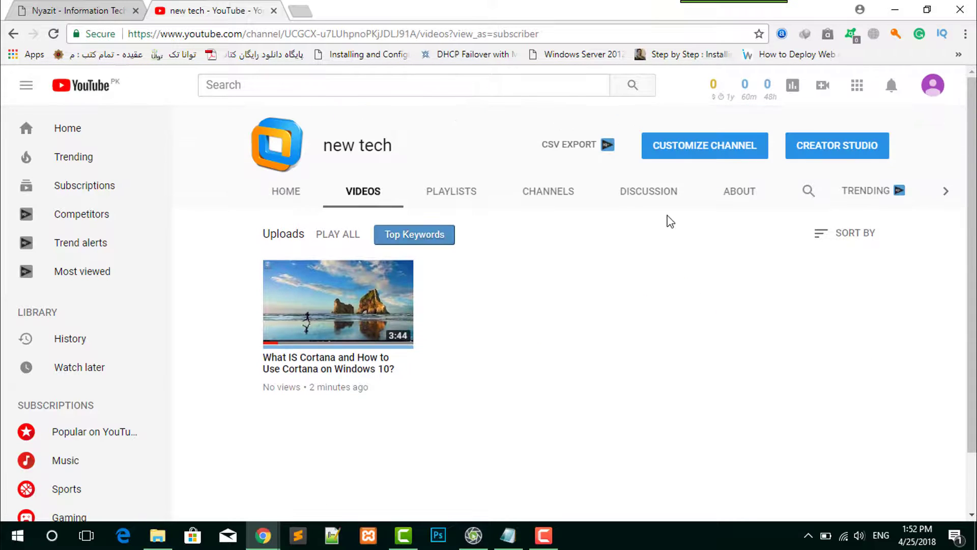
{"action": "left_click", "coordinate": [462, 201]}
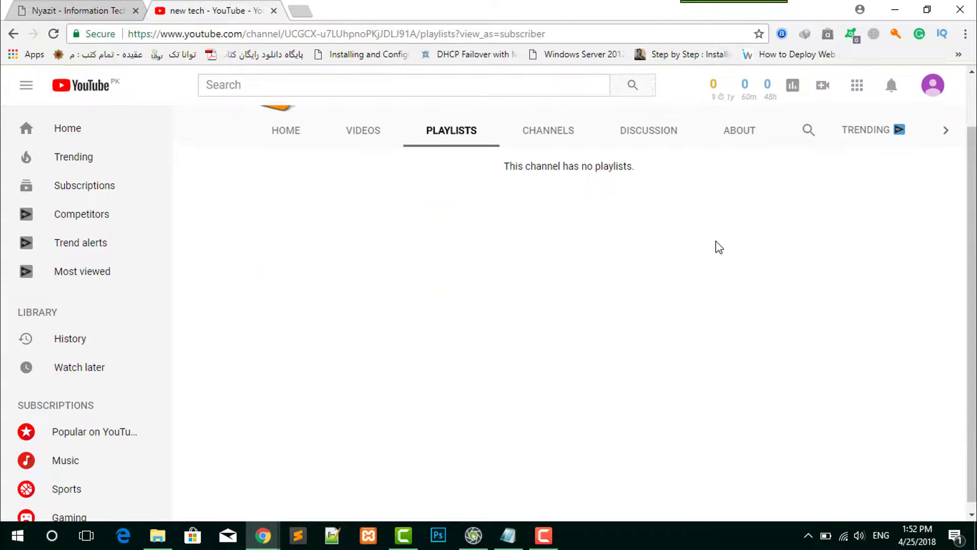
{"action": "left_click", "coordinate": [552, 193]}
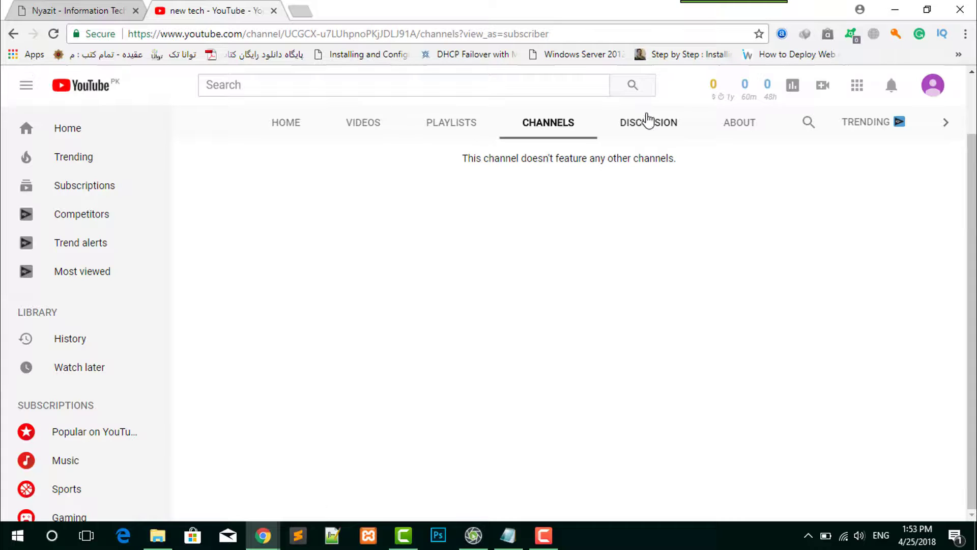
{"action": "left_click", "coordinate": [731, 131]}
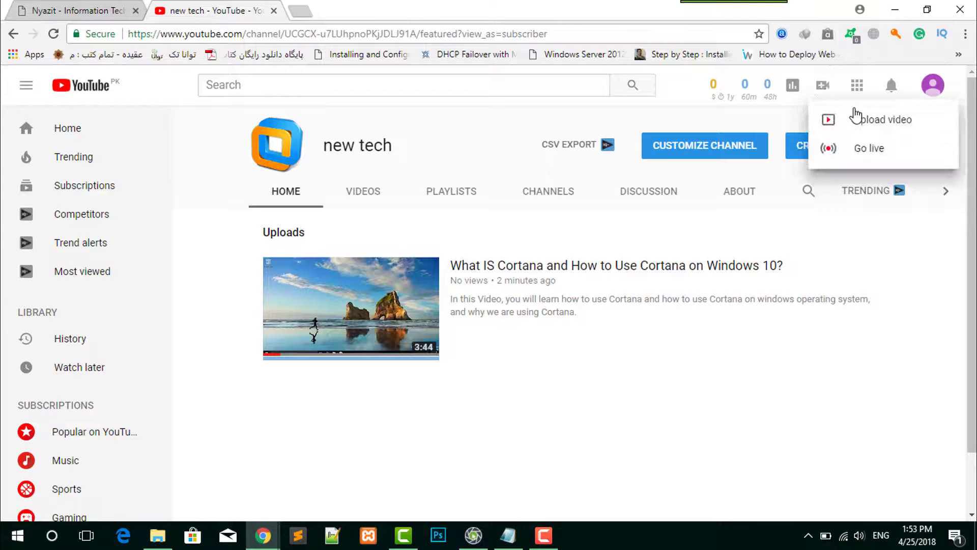
{"action": "left_click", "coordinate": [655, 315]}
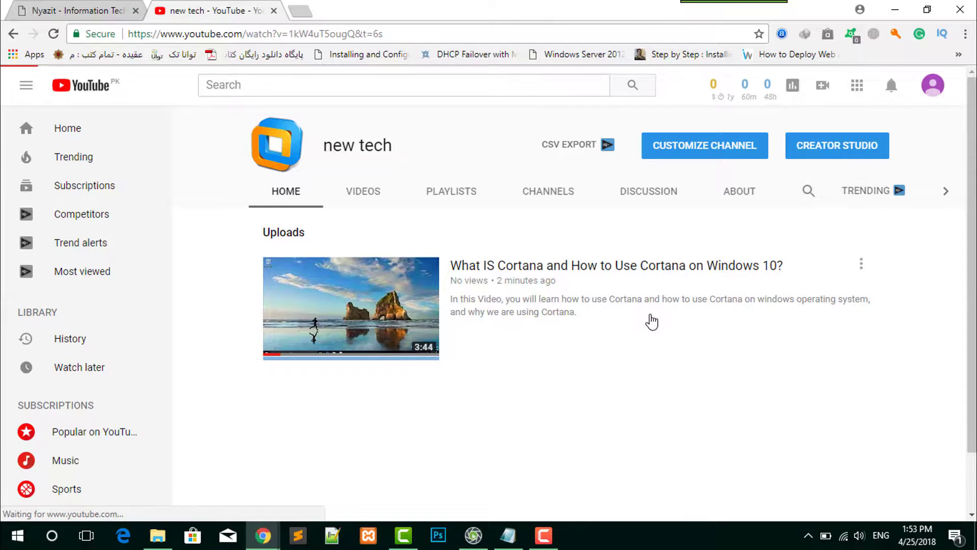
- Browse the recommended videos on the YouTube home page and open "Most Creative Everything - You Need to See #3"
{"action": "left_click", "coordinate": [89, 94]}
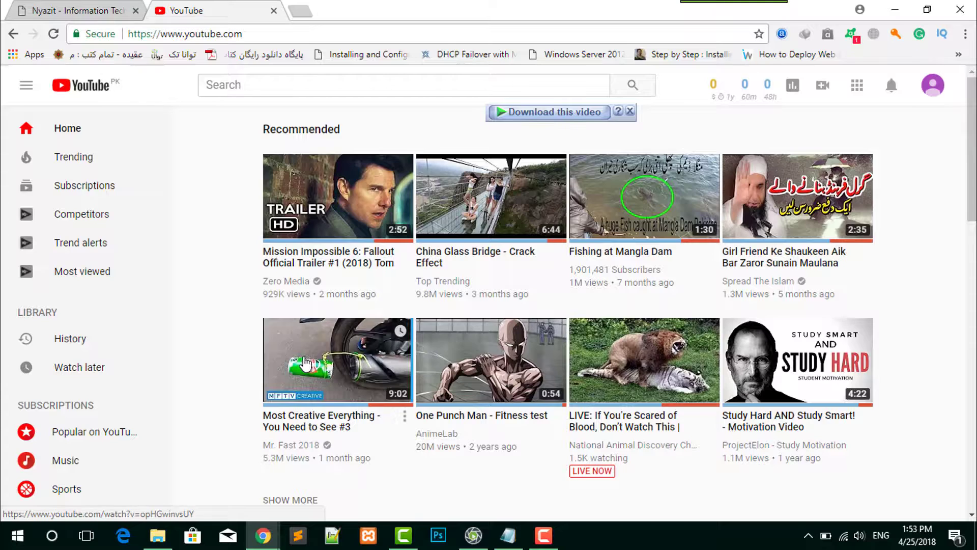
{"action": "scroll", "coordinate": [304, 365], "scroll_direction": "down", "scroll_amount": 4}
{"action": "scroll", "coordinate": [303, 366], "scroll_direction": "up", "scroll_amount": 1}
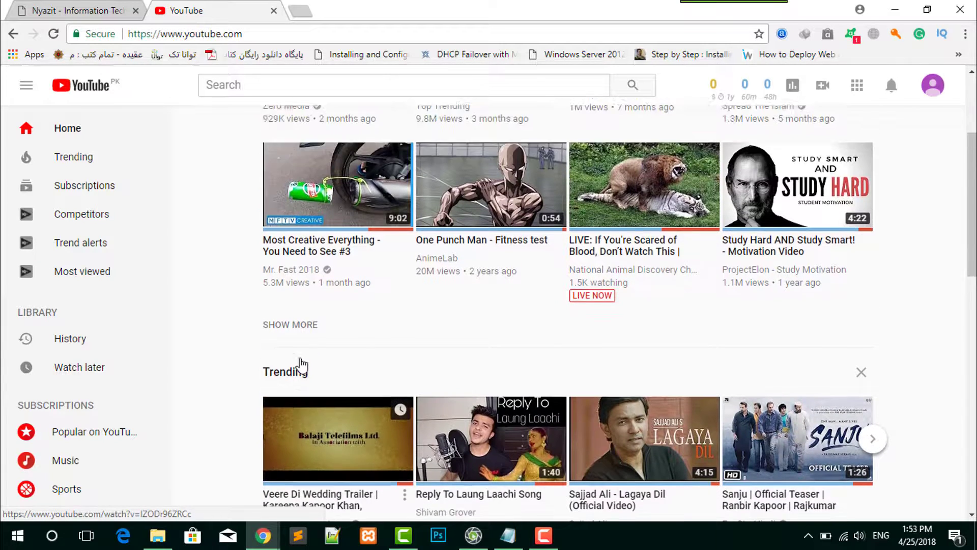
{"action": "scroll", "coordinate": [300, 364], "scroll_direction": "up", "scroll_amount": 2}
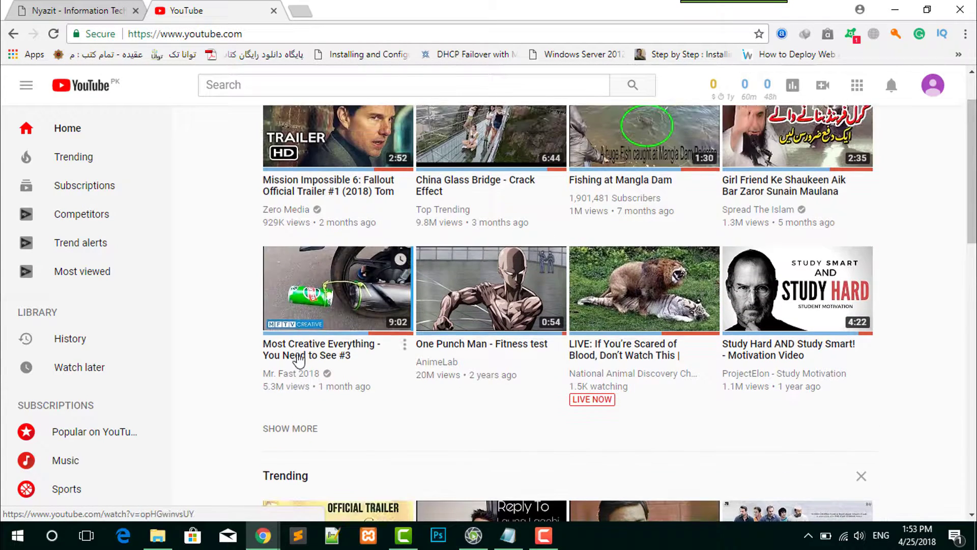
{"action": "left_click", "coordinate": [323, 296]}
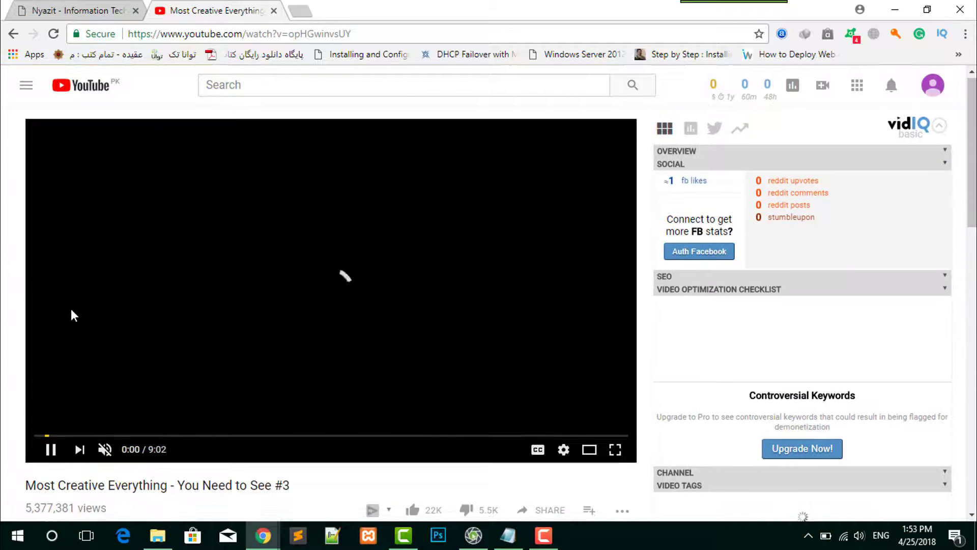
- Examine the publication date and view count below the "Most Creative Everything" video, highlighting both
{"action": "scroll", "coordinate": [66, 321], "scroll_direction": "down", "scroll_amount": 3}
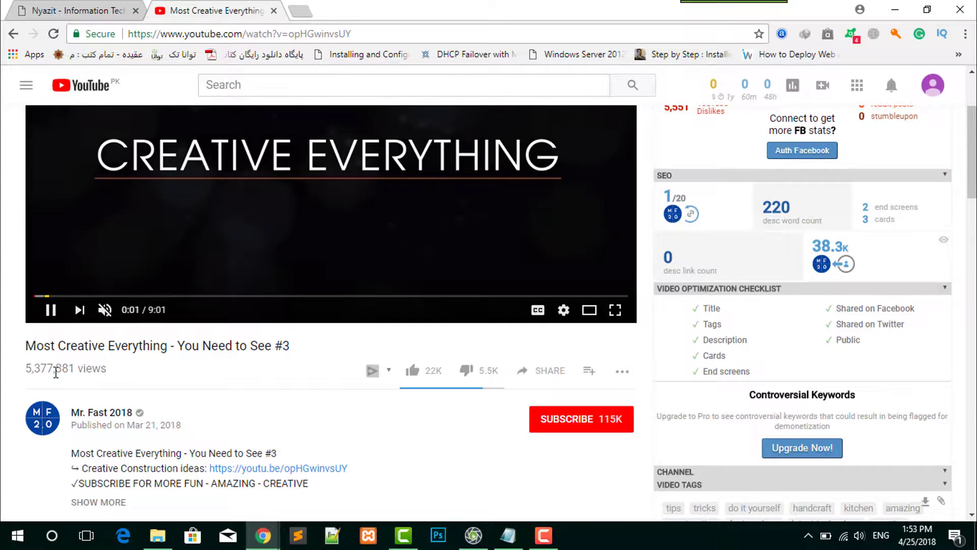
{"action": "scroll", "coordinate": [56, 372], "scroll_direction": "down", "scroll_amount": 1}
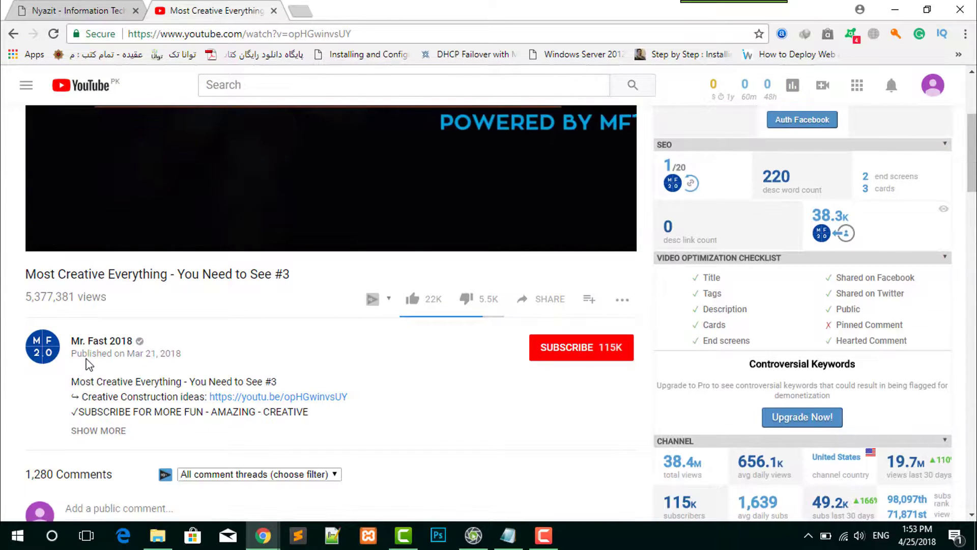
{"action": "left_click_drag", "start_coordinate": [145, 354], "coordinate": [182, 359]}
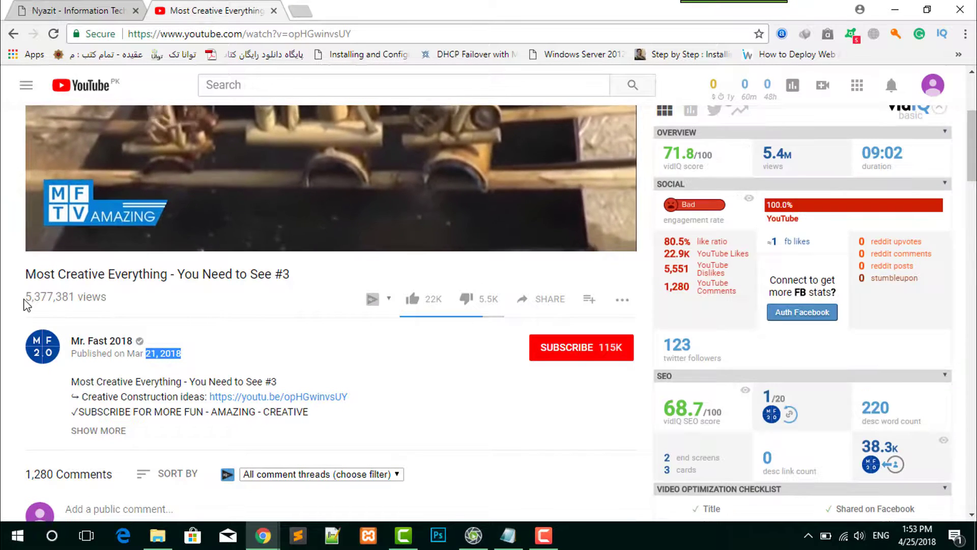
{"action": "mouse_move", "coordinate": [27, 304]}
{"action": "left_mouse_down"}
{"action": "mouse_move", "coordinate": [70, 297]}
{"action": "mouse_move", "coordinate": [23, 296]}
{"action": "left_mouse_up"}
{"action": "left_click", "coordinate": [74, 296]}
{"action": "left_click", "coordinate": [104, 300]}
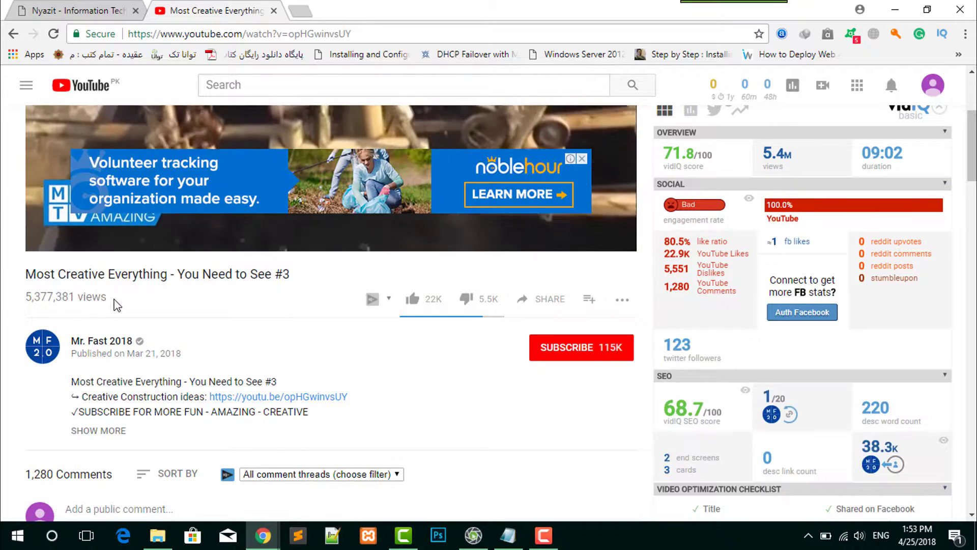
{"action": "triple_click", "coordinate": [87, 301]}
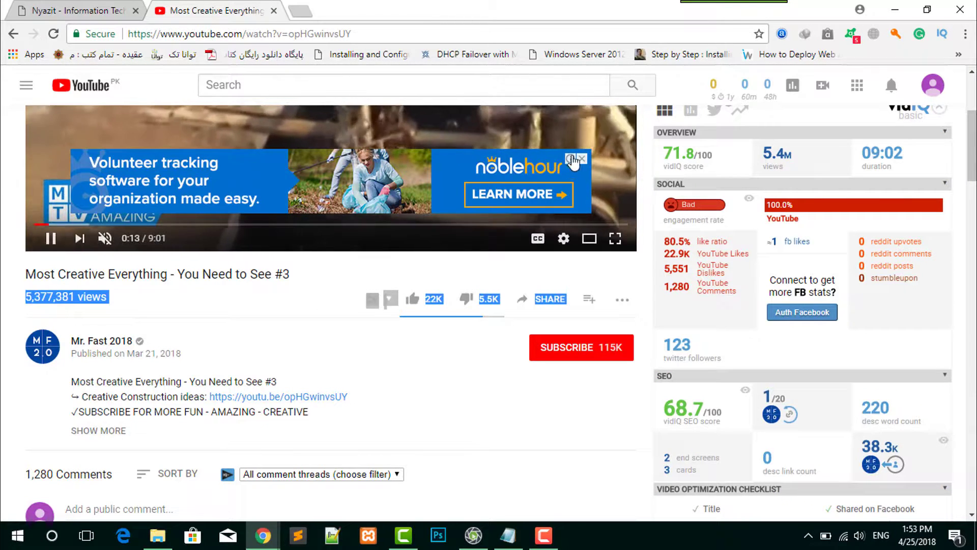
- Review the example video's advertisements, comments, vidIQ scores, optimization checklist and channel statistics
{"action": "scroll", "coordinate": [427, 250], "scroll_direction": "up", "scroll_amount": 4}
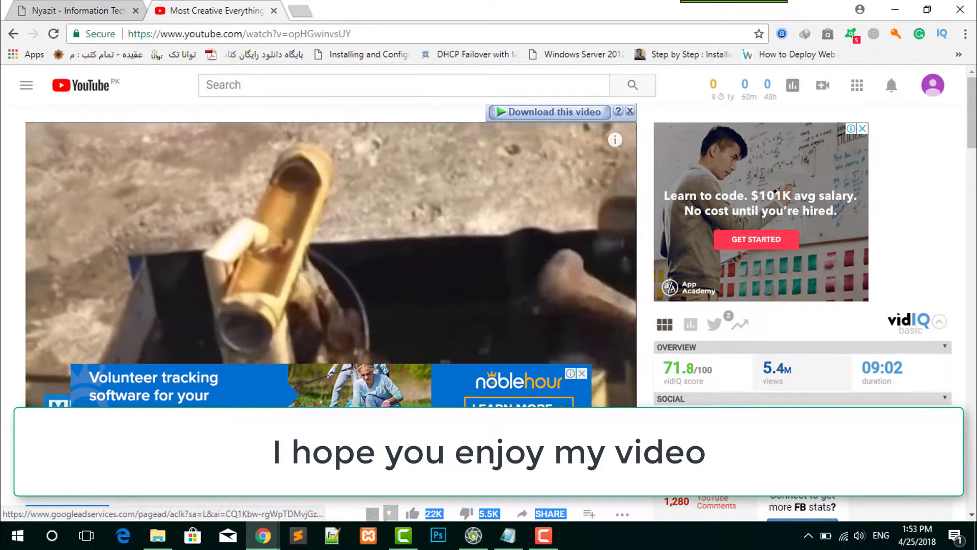
{"action": "scroll", "coordinate": [343, 344], "scroll_direction": "down", "scroll_amount": 4}
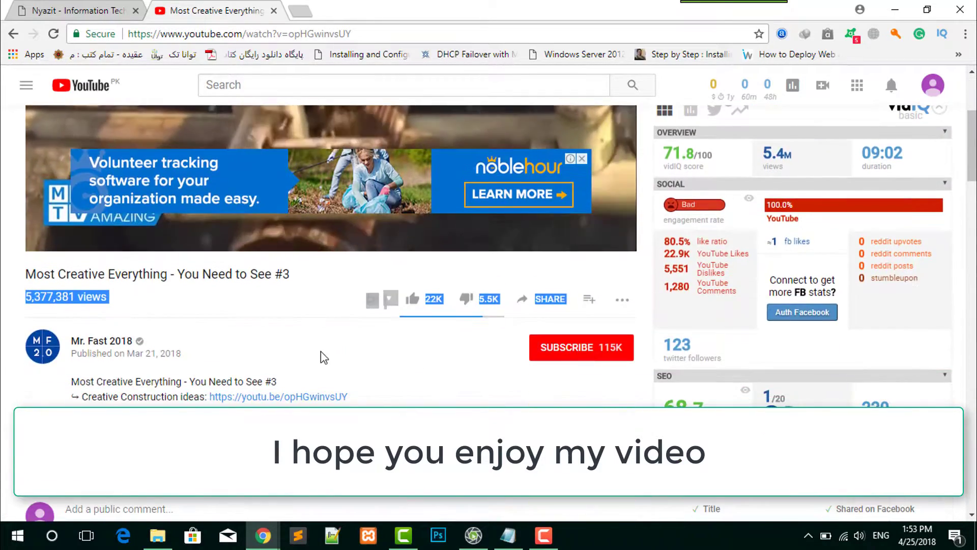
{"action": "scroll", "coordinate": [321, 351], "scroll_direction": "down", "scroll_amount": 3}
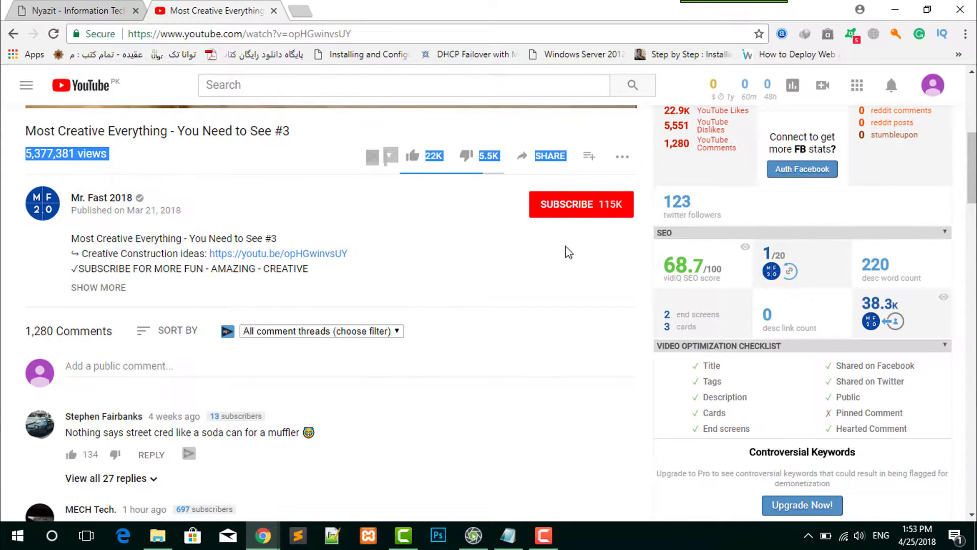
{"action": "scroll", "coordinate": [136, 301], "scroll_direction": "down", "scroll_amount": 7}
{"action": "scroll", "coordinate": [85, 252], "scroll_direction": "up", "scroll_amount": 6}
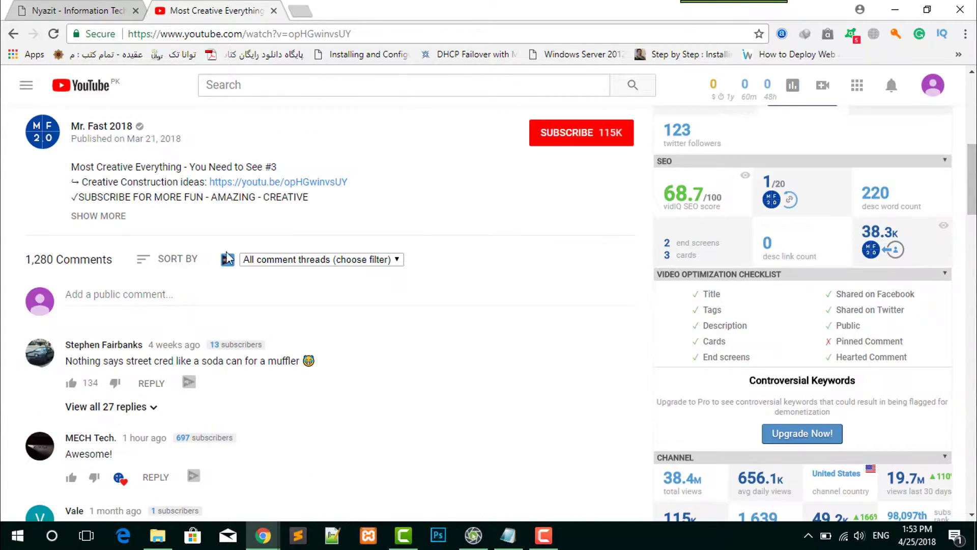
{"action": "scroll", "coordinate": [650, 245], "scroll_direction": "up", "scroll_amount": 6}
{"action": "scroll", "coordinate": [713, 265], "scroll_direction": "down", "scroll_amount": 7}
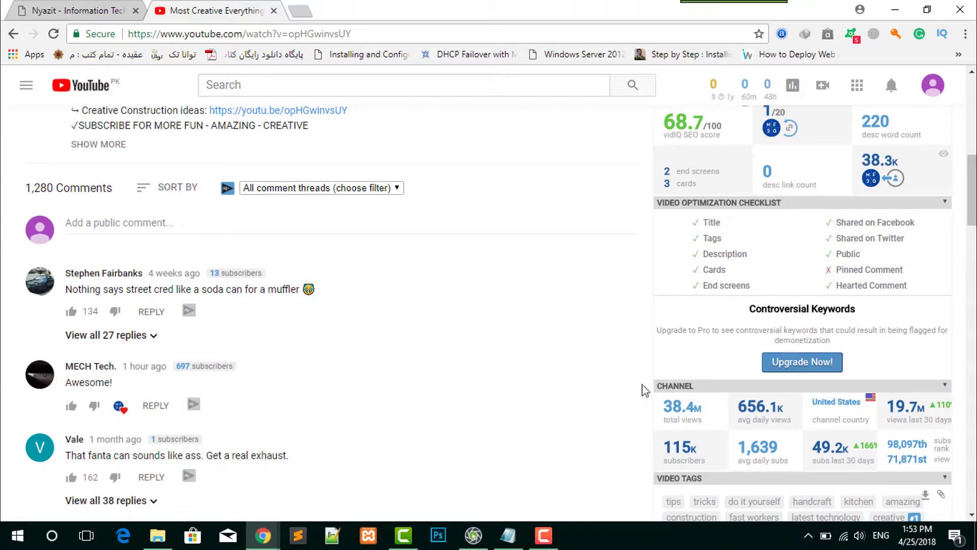
{"action": "scroll", "coordinate": [643, 385], "scroll_direction": "down", "scroll_amount": 5}
{"action": "scroll", "coordinate": [162, 114], "scroll_direction": "up", "scroll_amount": 12}
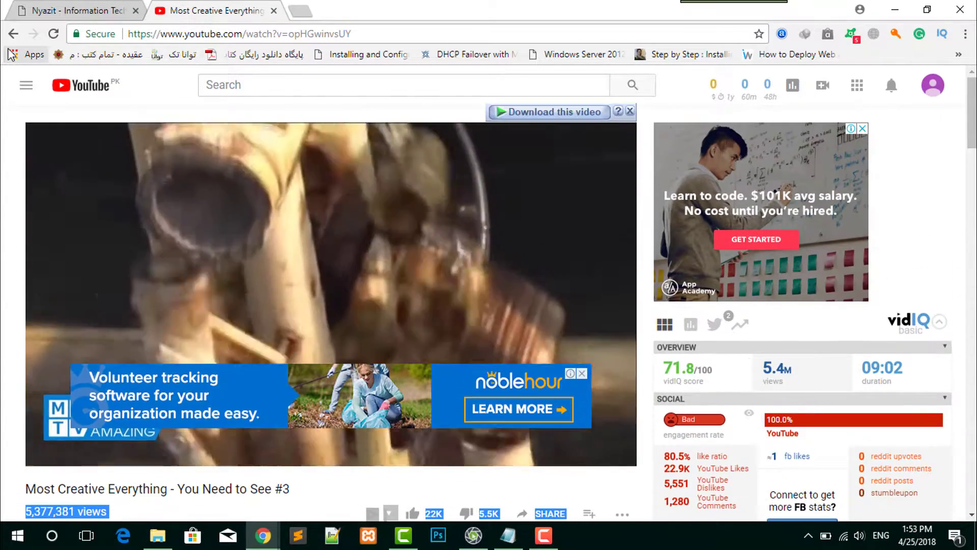